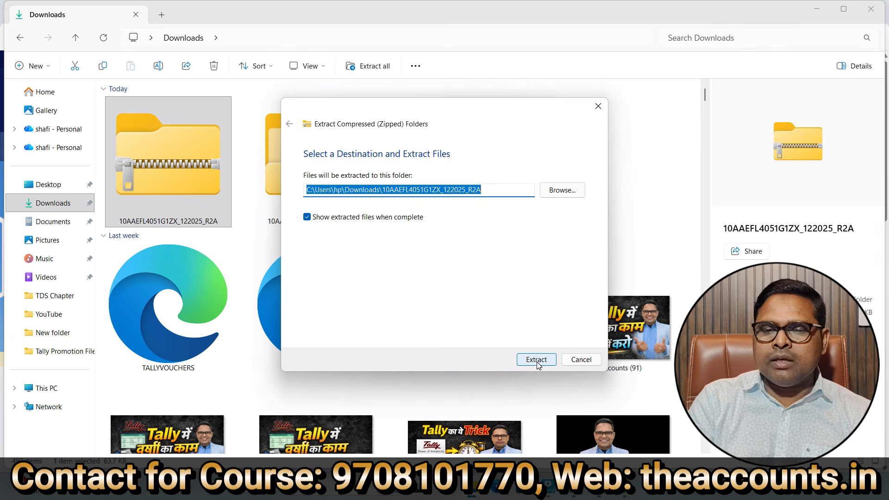
- Extract the December 2025 R2A ZIP archive within Downloads and open the extracted Excel workbook
click(536, 360)
click(327, 171)
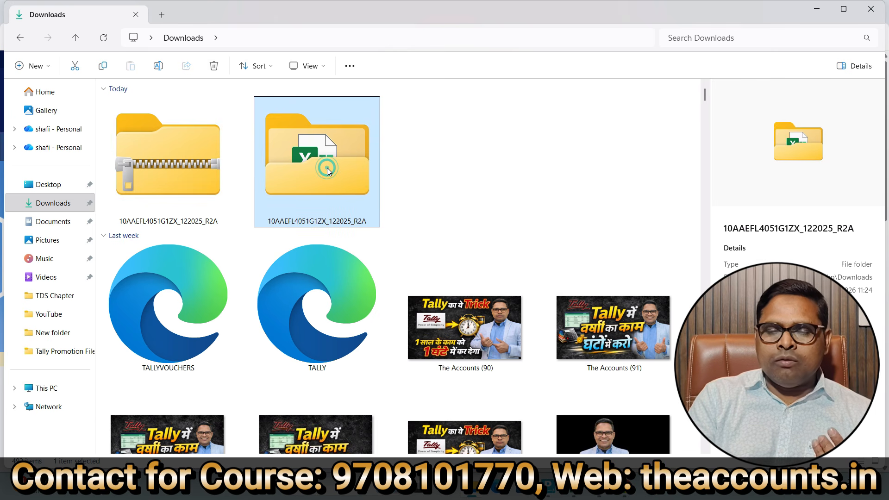
double_click(328, 170)
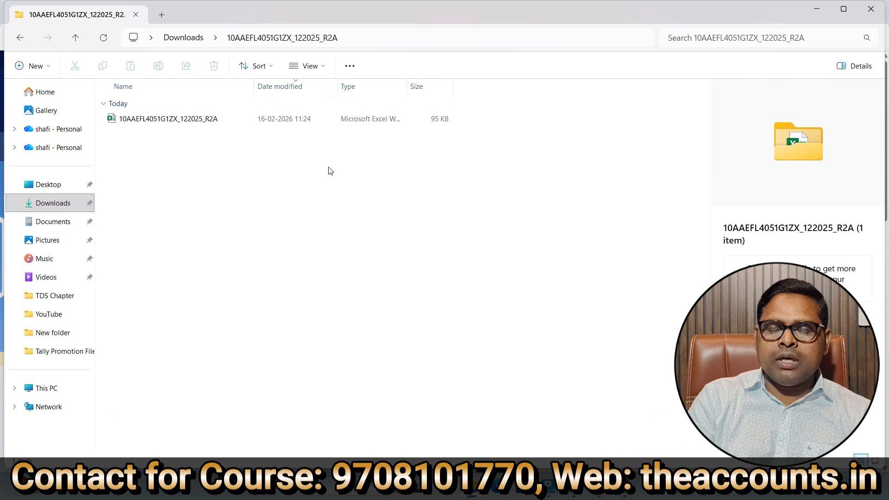
click(204, 124)
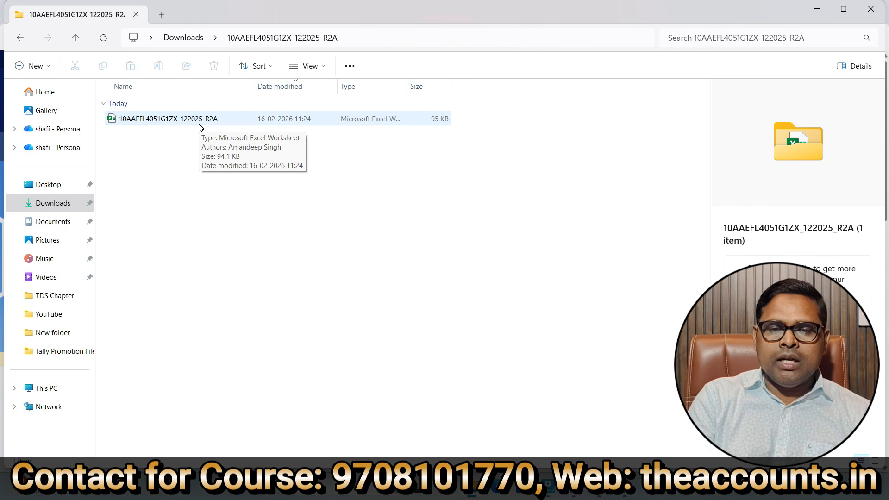
double_click(199, 124)
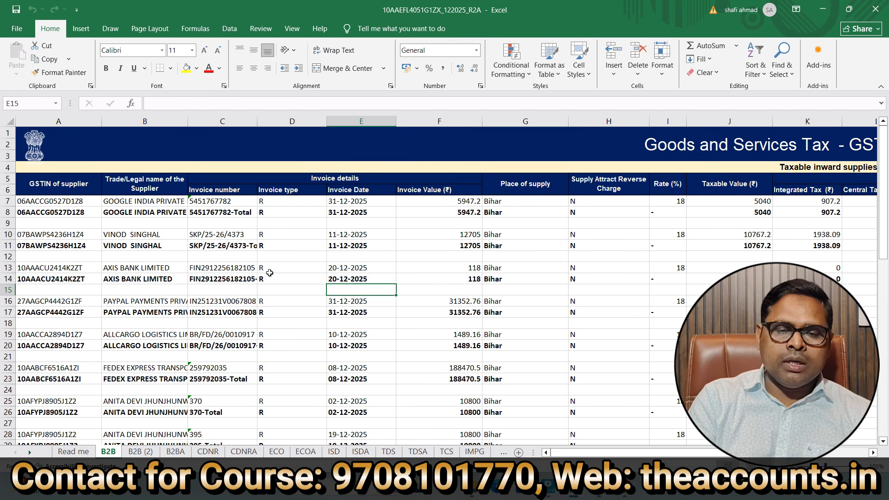
- Review the supplier, invoice and tax columns on the B2B sheet
click(208, 451)
click(108, 452)
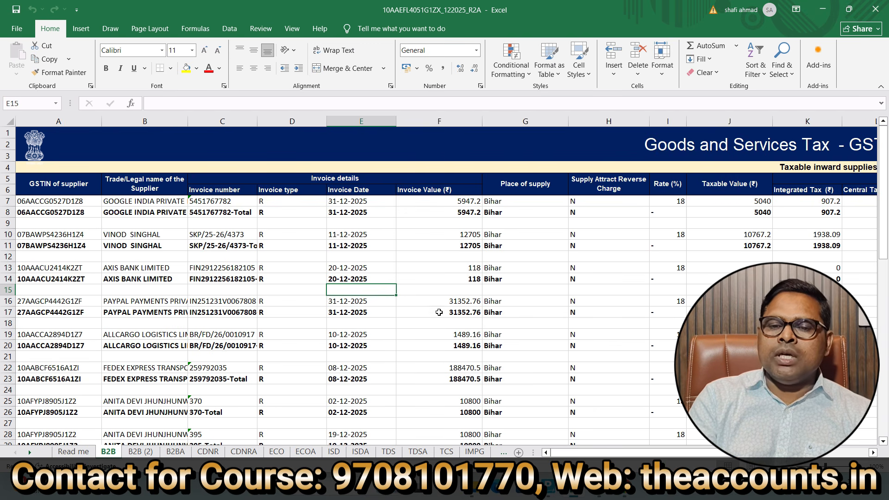
click(487, 269)
click(607, 241)
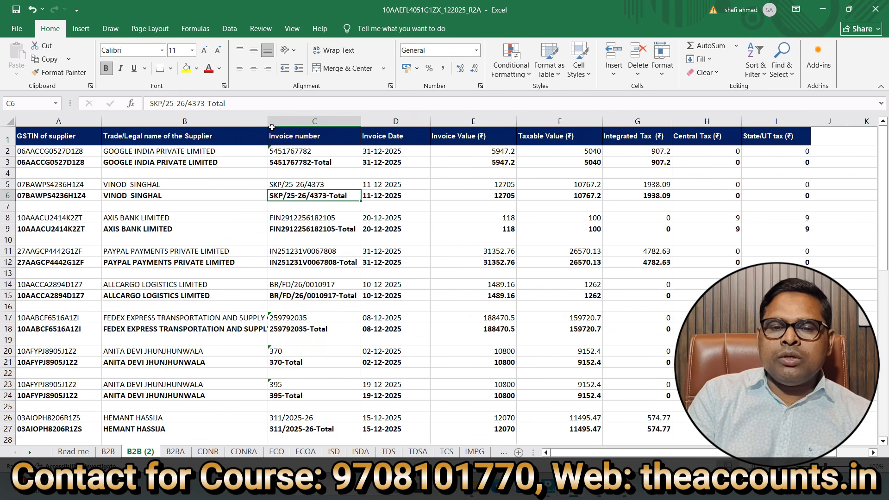
key(ctrl+1)
click(310, 155)
mouse_move(344, 144)
mouse_down()
mouse_move(248, 131)
mouse_move(232, 108)
mouse_up()
key(Escape)
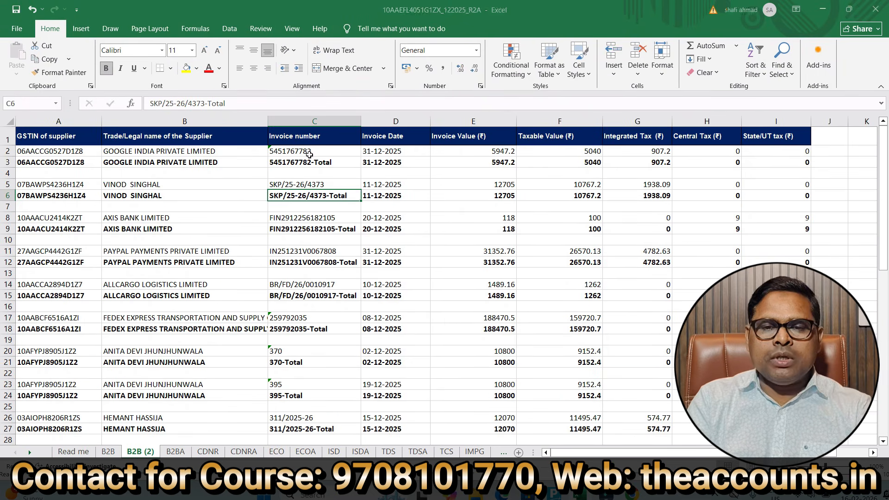
- Add header filters to the whole data table on the B2B (2) sheet, from the GSTIN heading through the last row
click(68, 137)
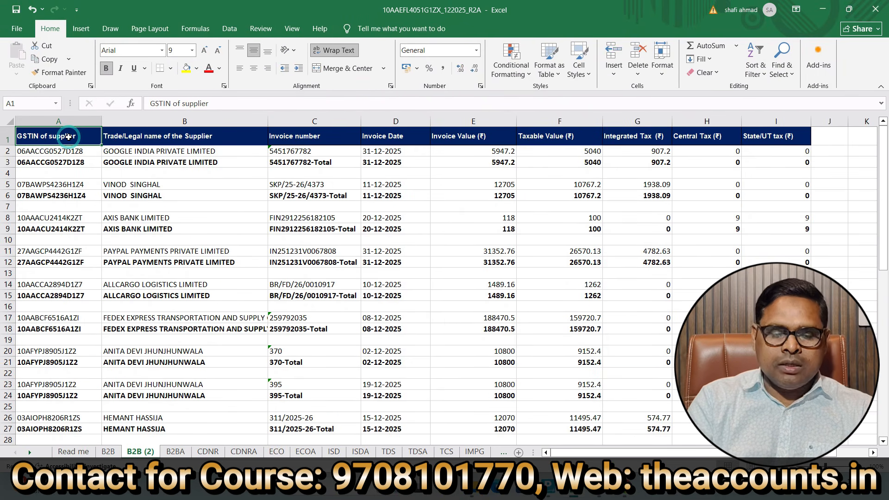
key(ctrl+shift+Right)
key(shift+Down)
key(shift+Down)
key(shift+Down)
key(shift+Down)
key(shift+Down)
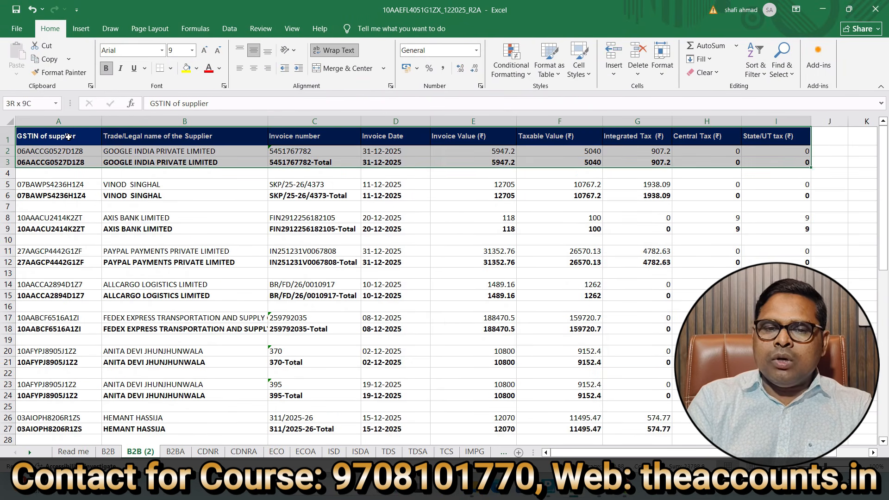
key(ctrl+shift+End)
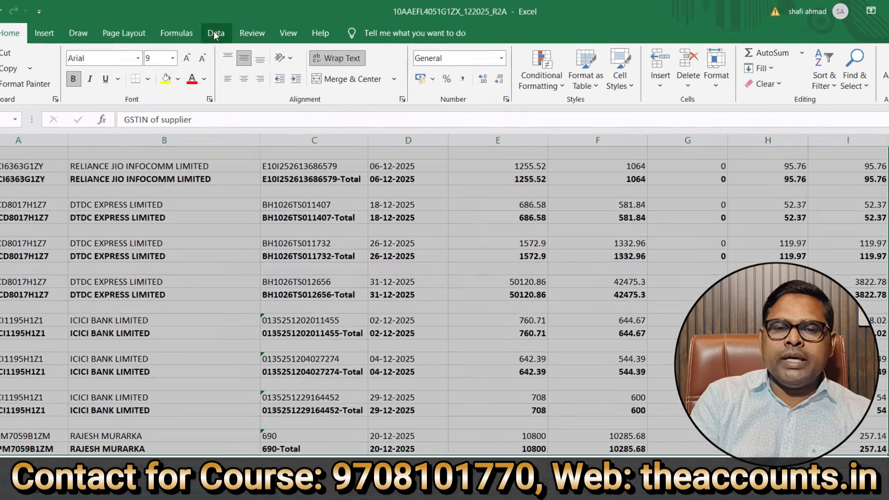
click(214, 33)
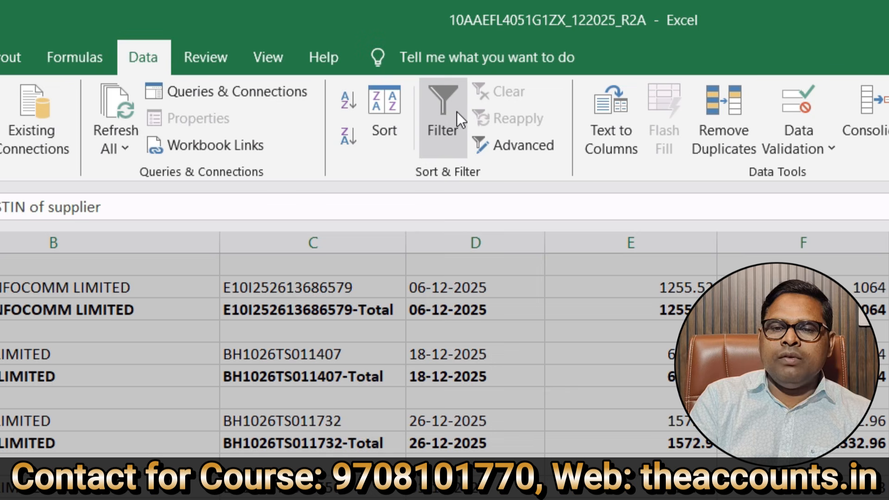
click(451, 110)
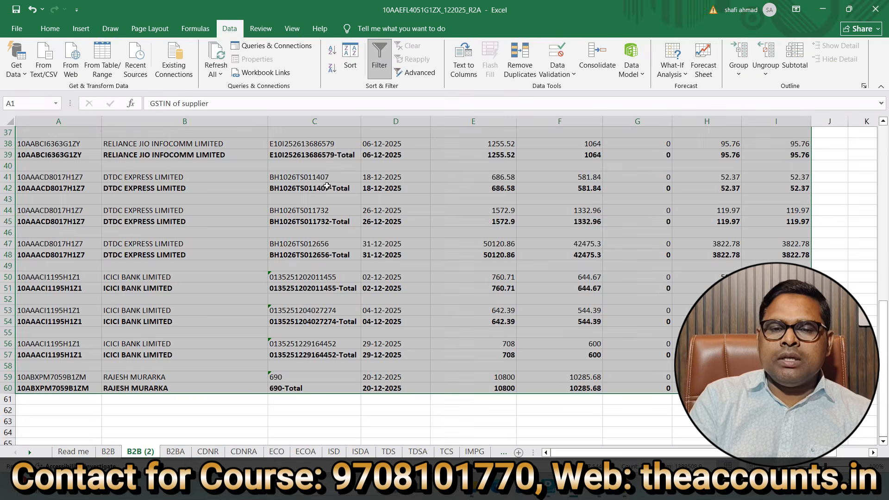
click(330, 263)
key(ctrl+Up)
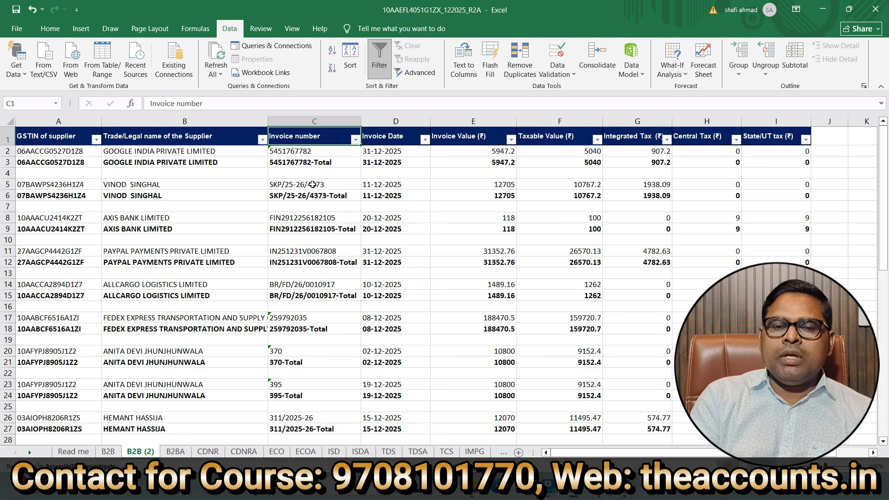
- Filter Invoice number for blanks and delete those rows, and filter the same column for entries containing "total"
click(355, 140)
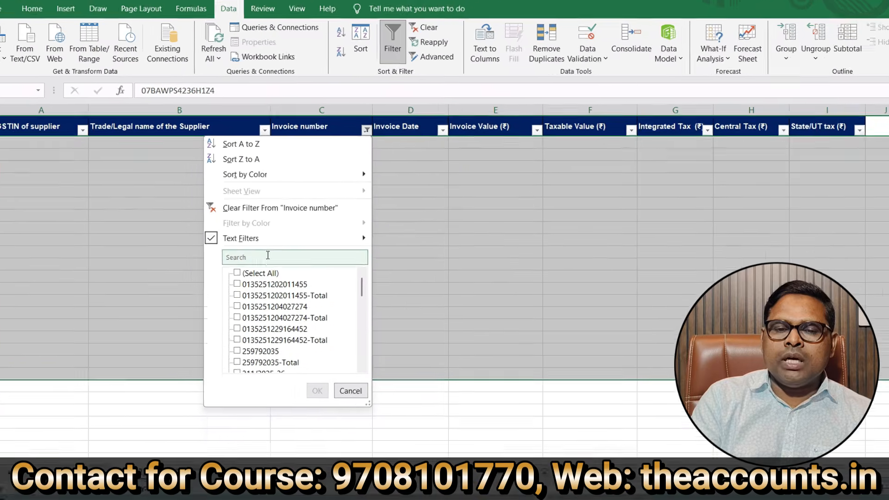
click(261, 258)
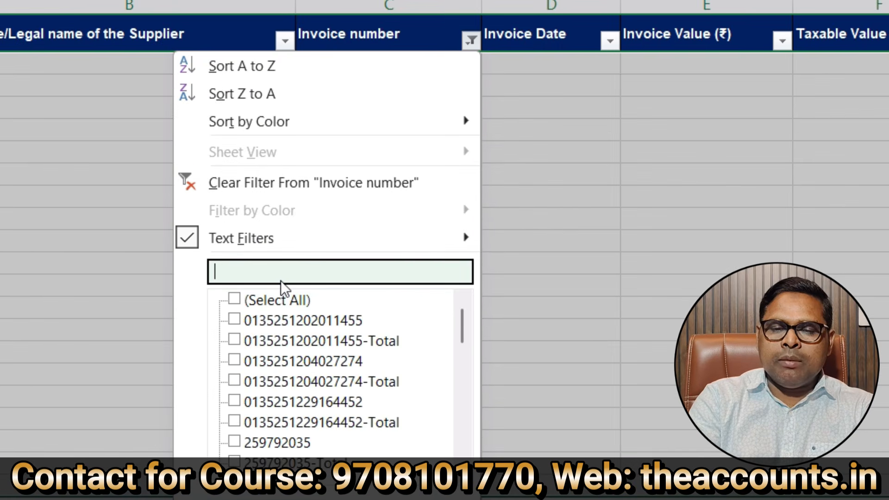
text(total)
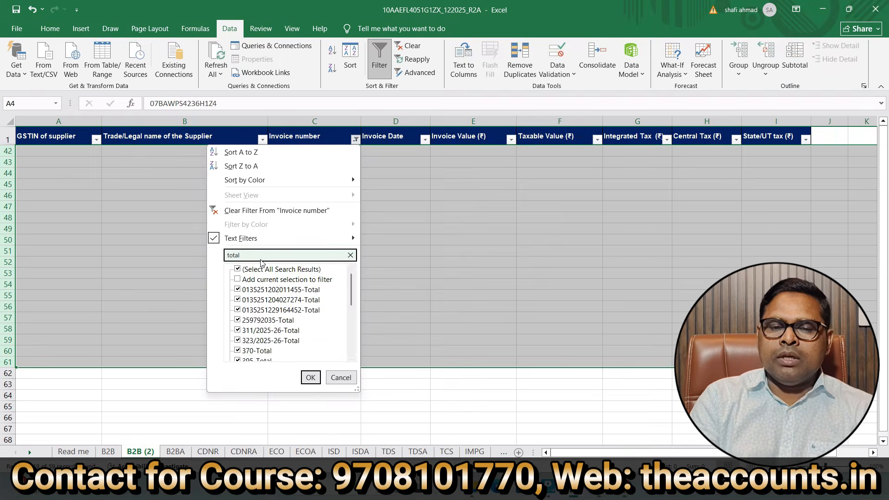
click(313, 376)
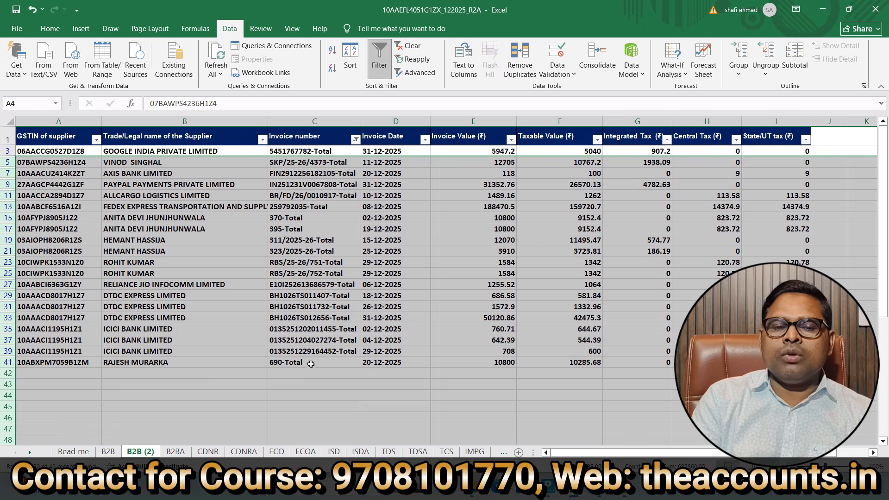
- Delete all the filtered total rows and remove the filter so only the invoice rows are listed
click(258, 244)
drag(7, 151, 6, 371)
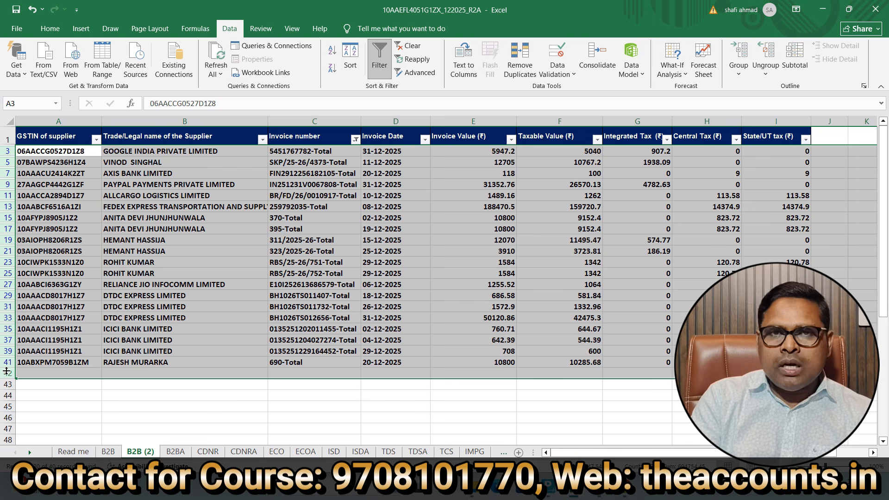
key(ctrl+minus)
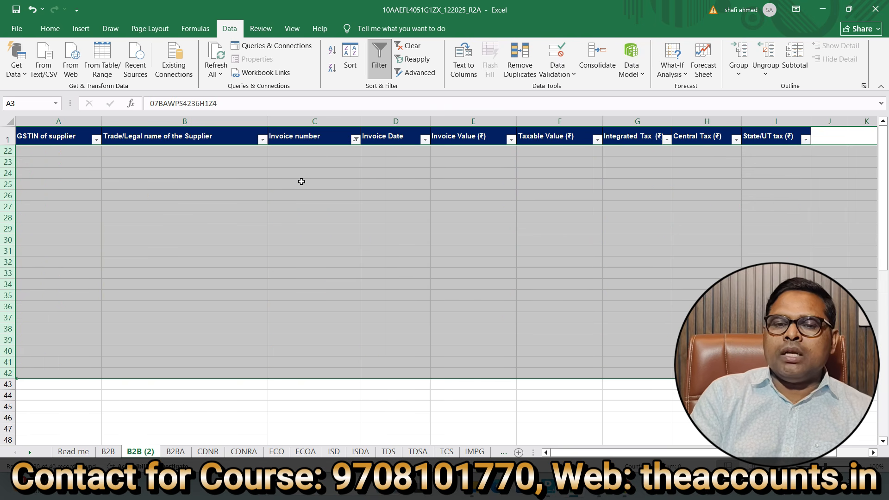
click(378, 63)
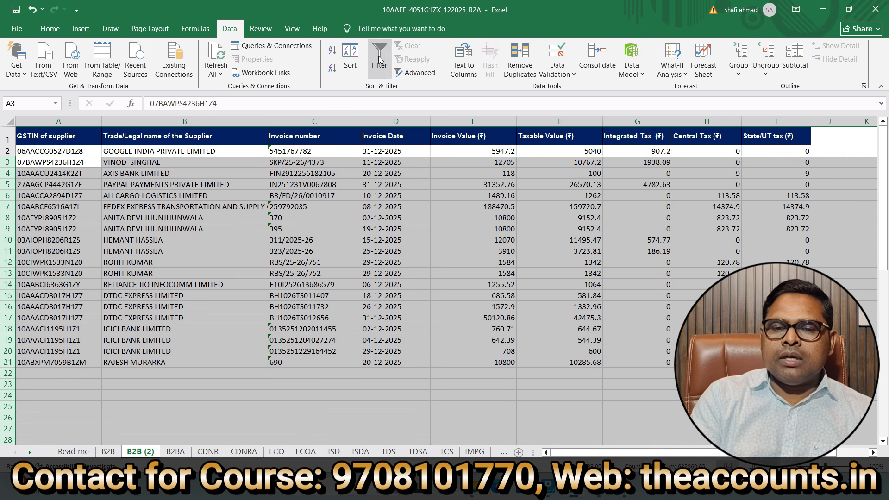
click(309, 199)
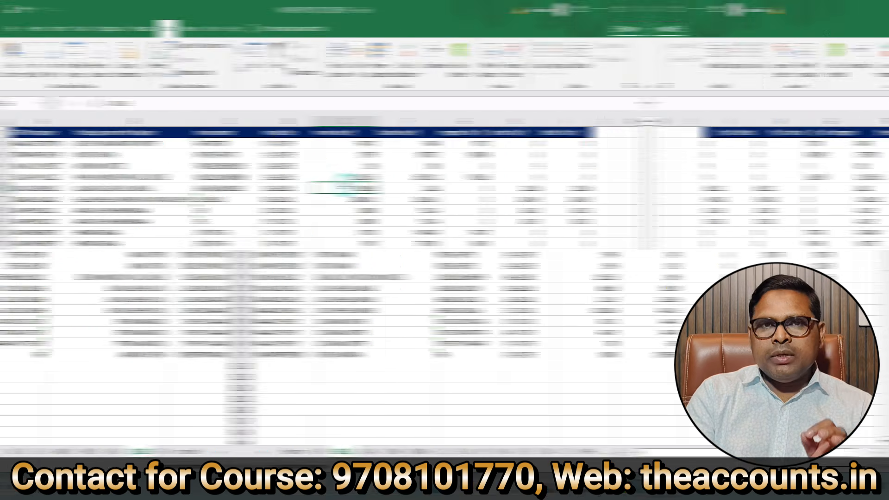
click(473, 185)
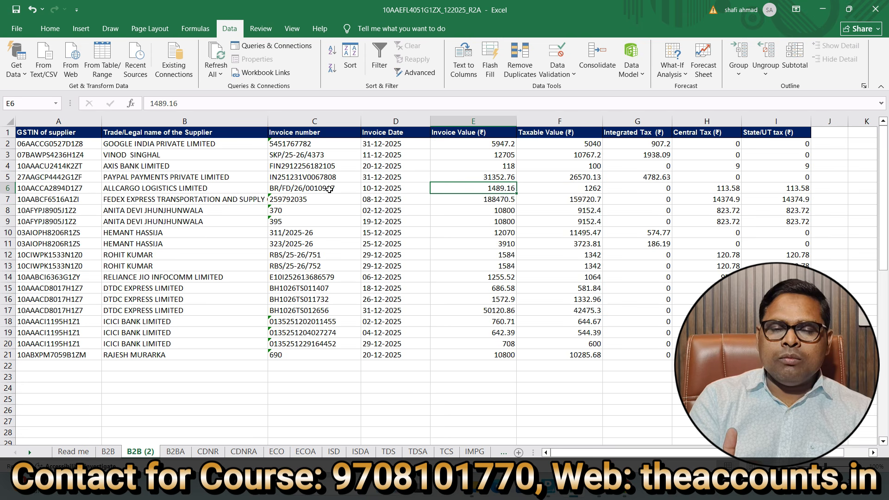
- Insert two columns before Invoice number and head them "Voucher Type" and "Ledger Name"
click(301, 134)
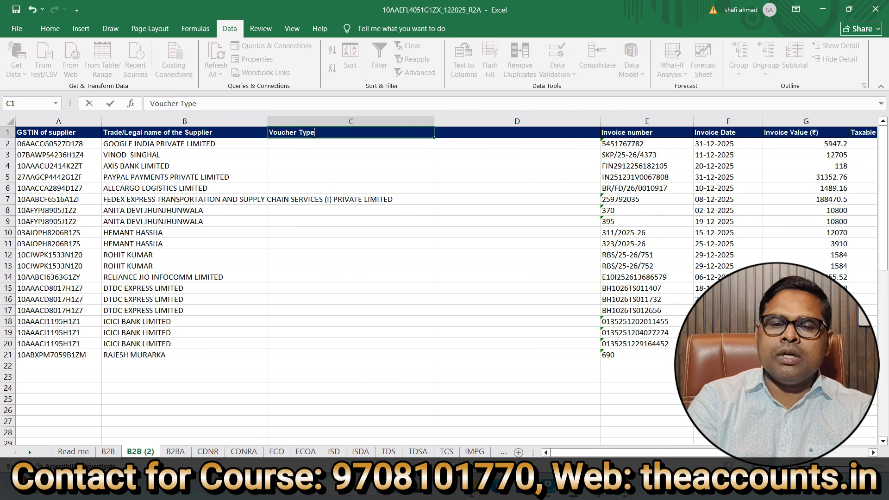
key(Tab)
text(Ledger )
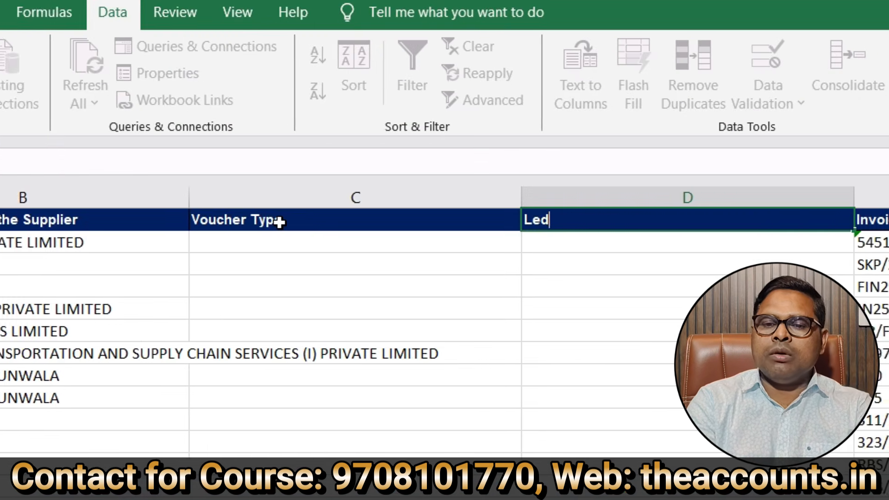
text(Name)
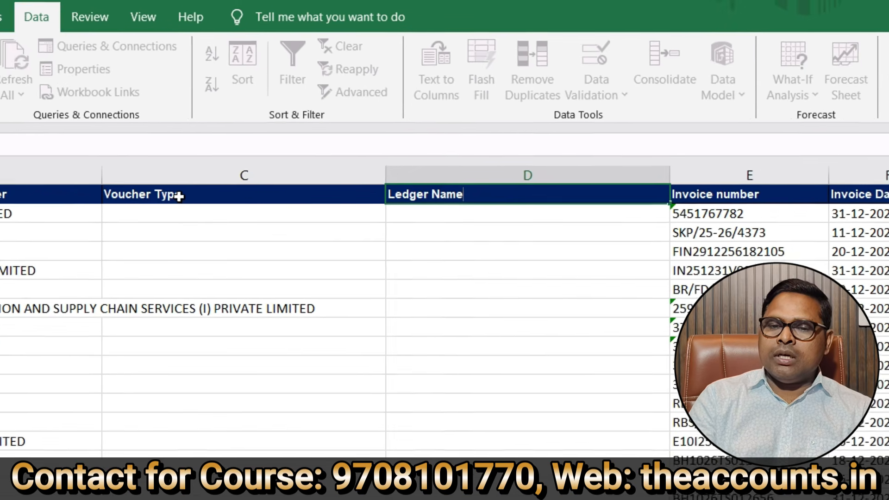
key(Return)
click(227, 269)
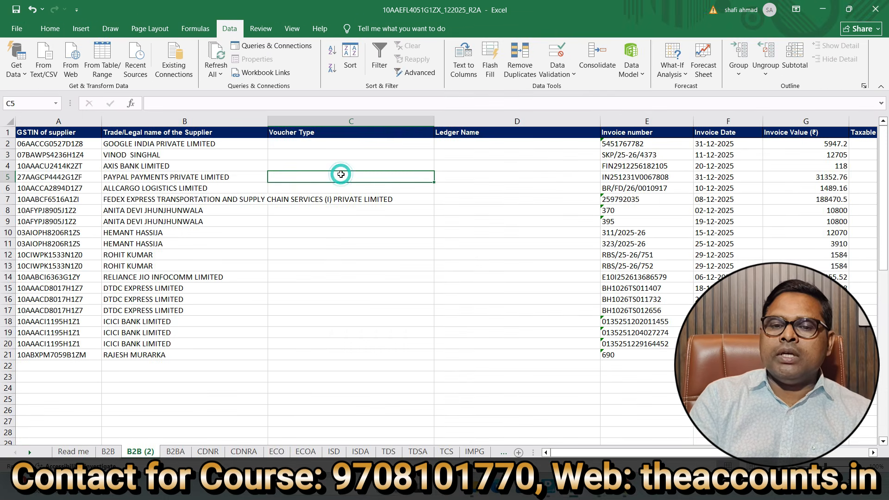
- Narrow the Voucher Type and Ledger Name columns
click(390, 123)
click(378, 243)
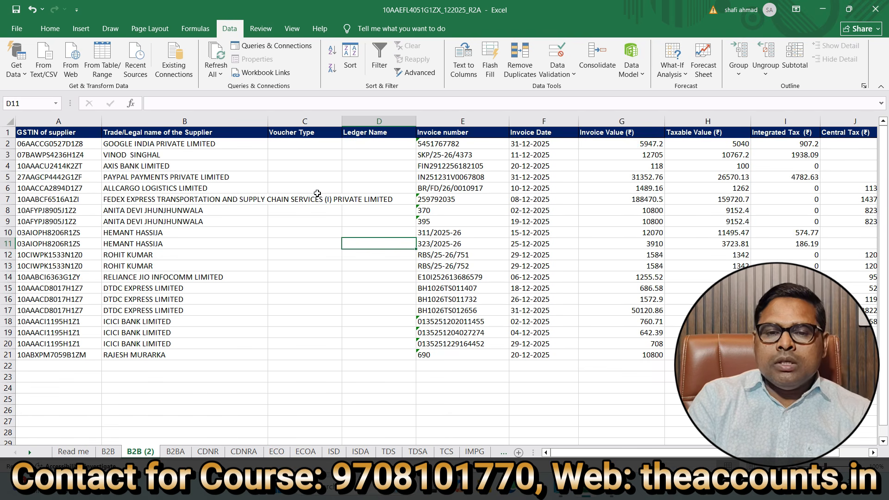
click(303, 158)
click(361, 153)
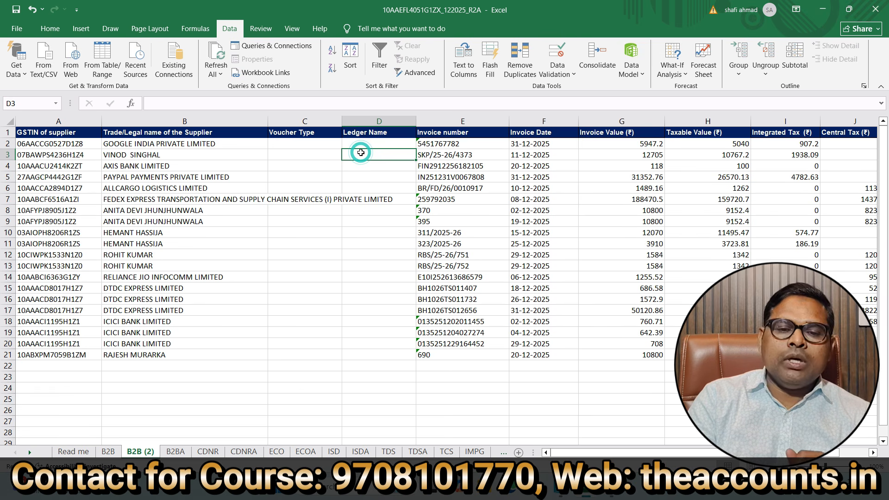
- Turn on header filters for the full table from GSTIN of supplier through State/UT tax, down to row 21
click(75, 132)
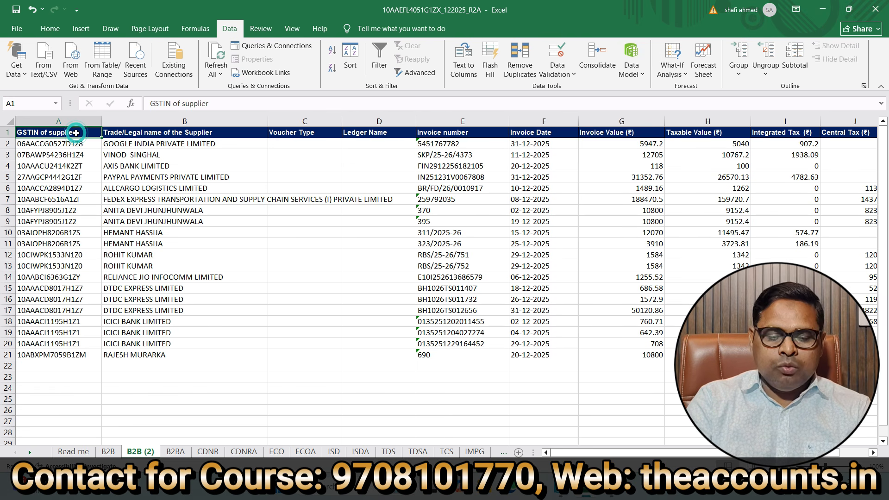
key(shift+Down)
key(shift+Down)
key(shift+Down)
key(shift+Down)
key(shift+Down)
key(shift+Down)
key(shift+Down)
key(shift+Down)
key(shift+Down)
key(shift+Down)
key(shift+Down)
key(shift+Down)
key(shift+Down)
key(shift+Down)
key(shift+Down)
key(shift+Down)
key(shift+Down)
key(shift+Down)
key(shift+Down)
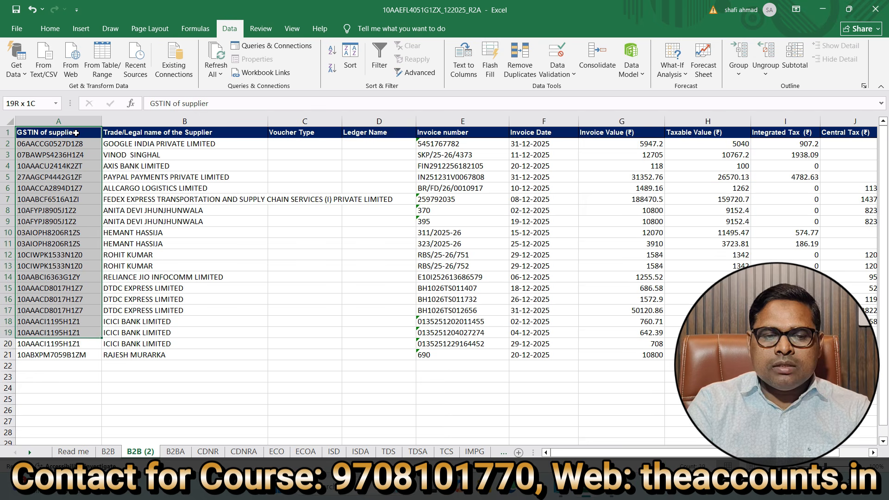
key(shift+Down)
key(ctrl+shift+Right)
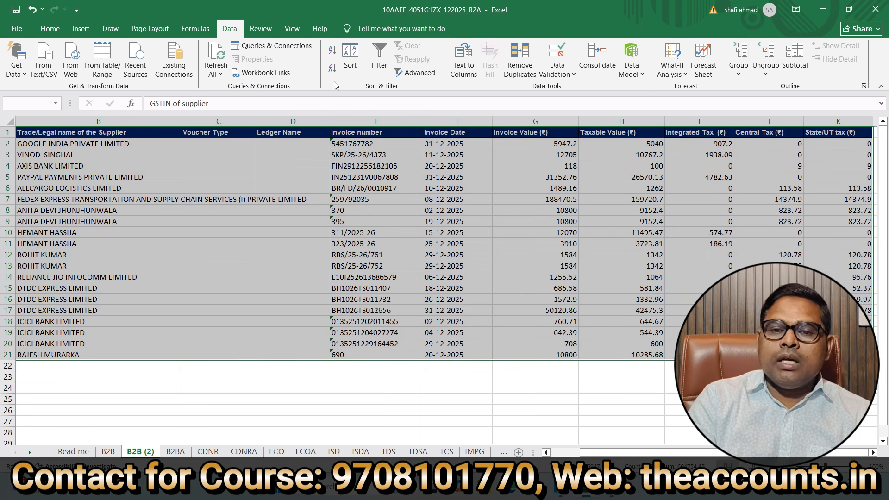
click(379, 62)
click(142, 143)
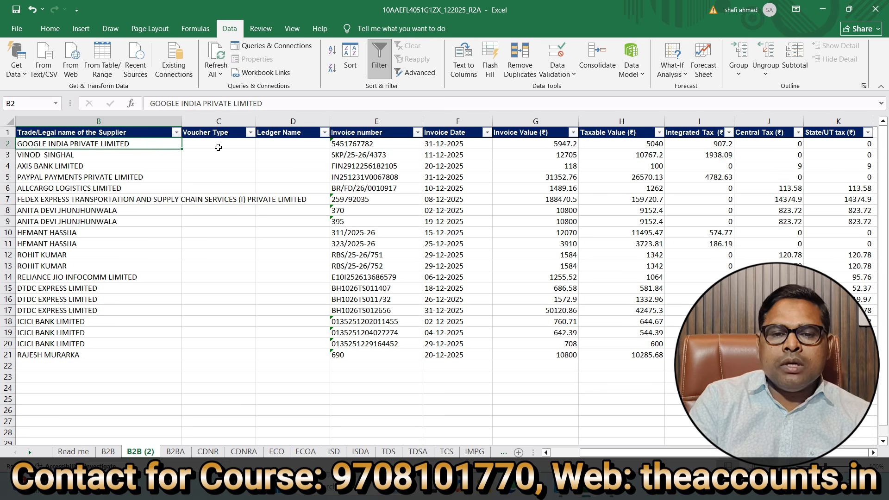
- Fill the Voucher Type column with "purchase" for every invoice row, from row 2 to row 21
click(218, 147)
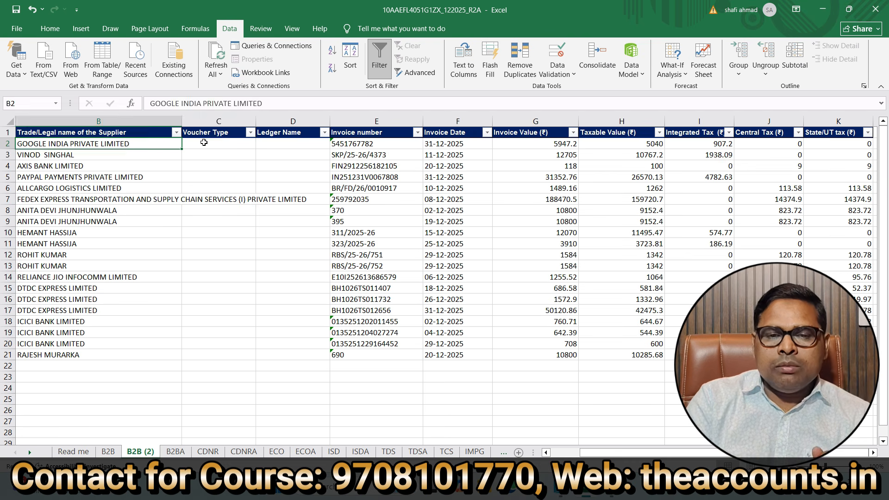
click(203, 143)
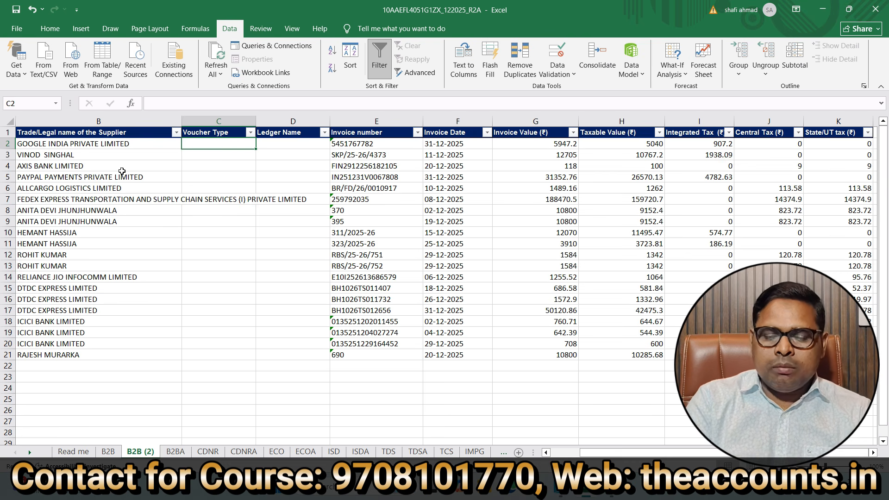
text(purchase)
key(Tab)
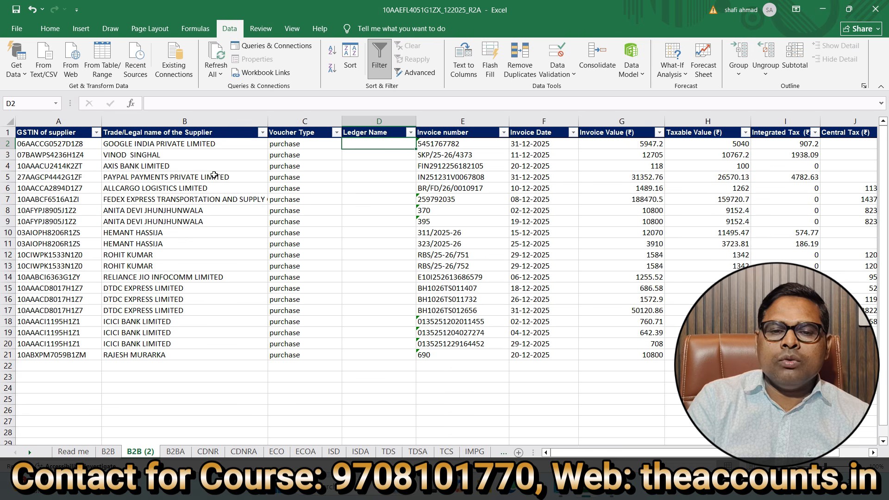
- Filter the supplier name column to show only DTDC EXPRESS LIMITED
click(262, 133)
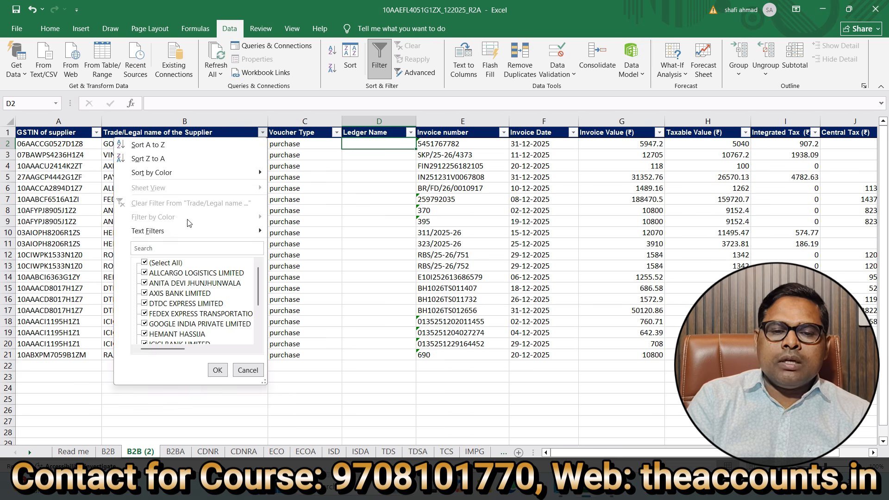
click(144, 262)
click(145, 303)
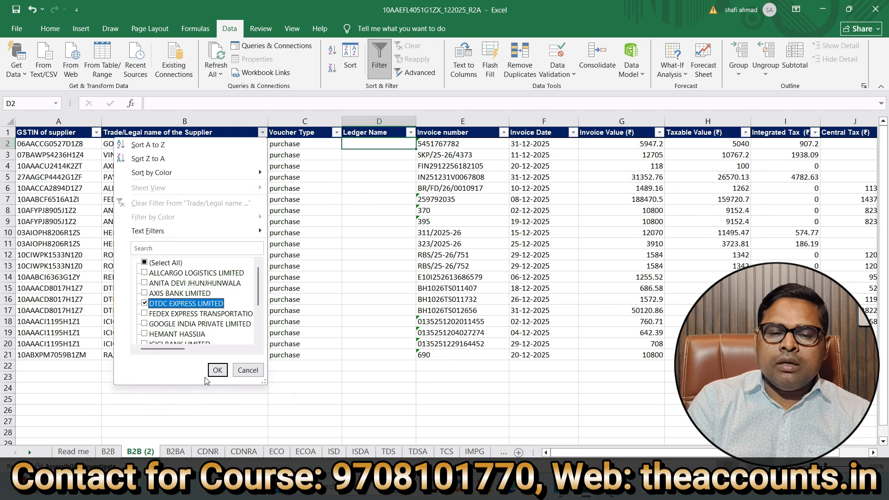
click(217, 371)
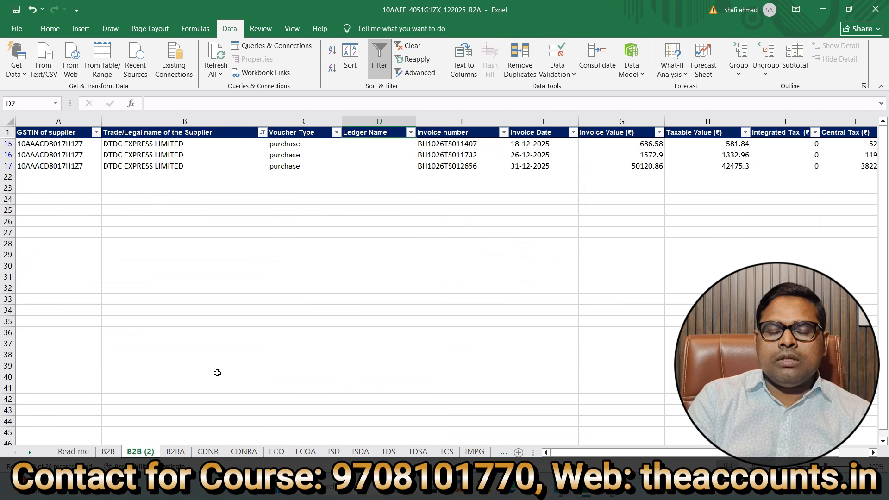
- Fill the Ledger Name column with "Freight & Forwarding Charges" for all three DTDC EXPRESS LIMITED invoices
click(368, 145)
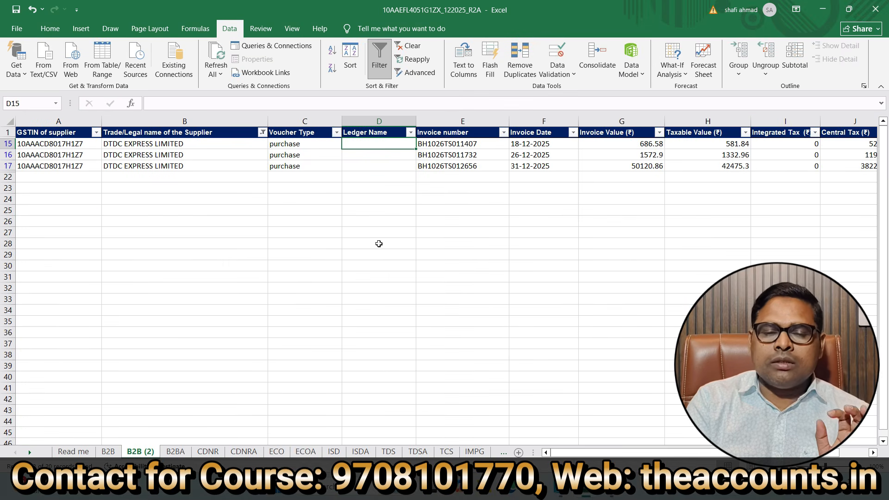
text(Freight & Forwarding Charges)
key(shift+Down)
key(shift+Down)
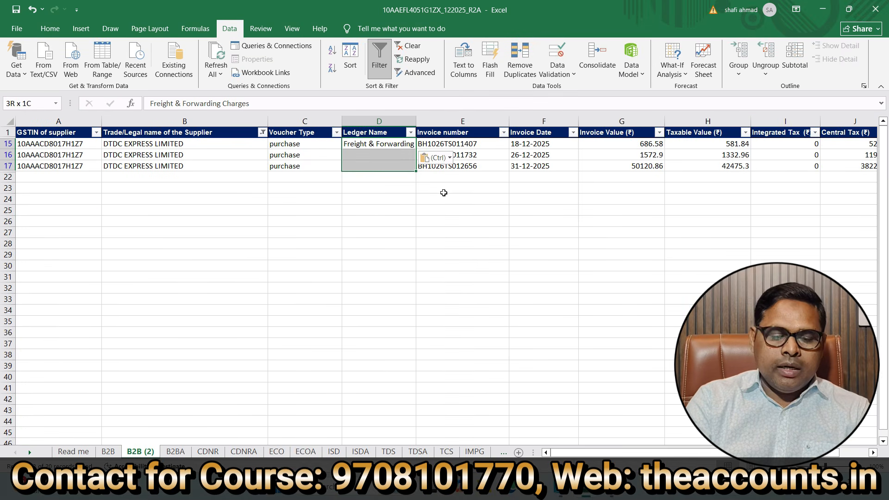
text(Freight & Forwarding Charges Freight & Forwarding Charges)
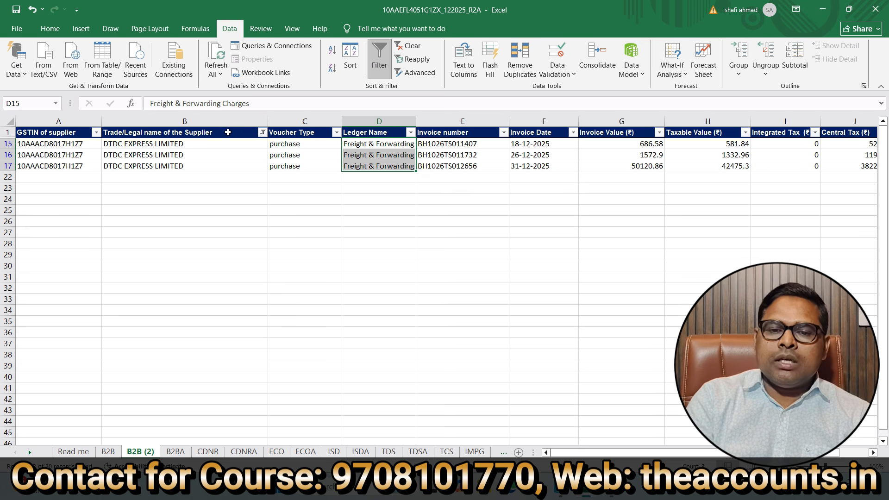
click(382, 185)
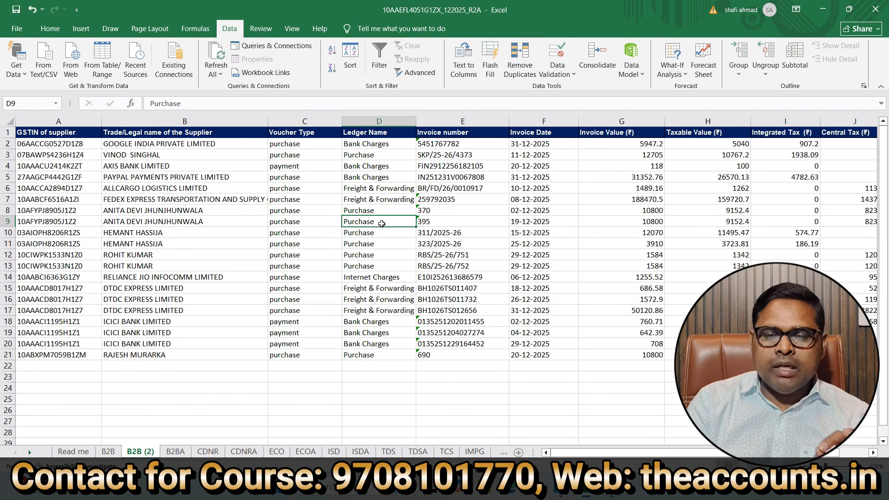
- Switch to TallyPrime and start creating an Excel import mapping template for transactions
key(alt+Tab)
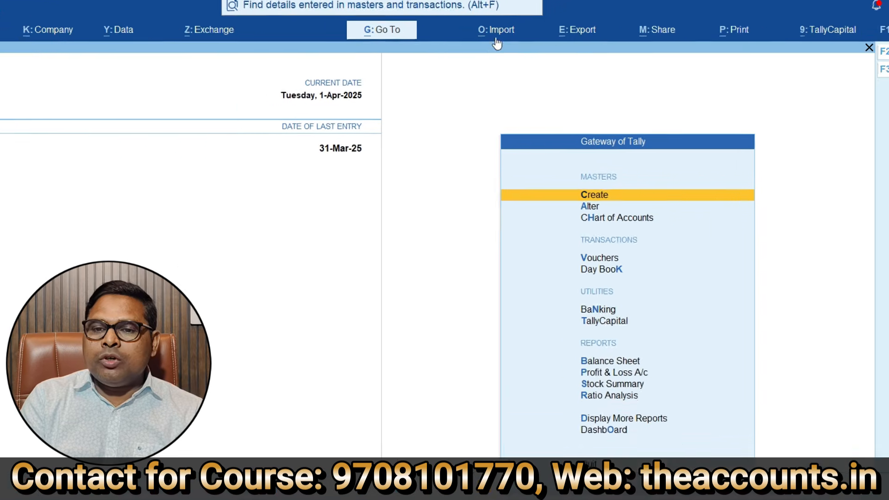
click(498, 31)
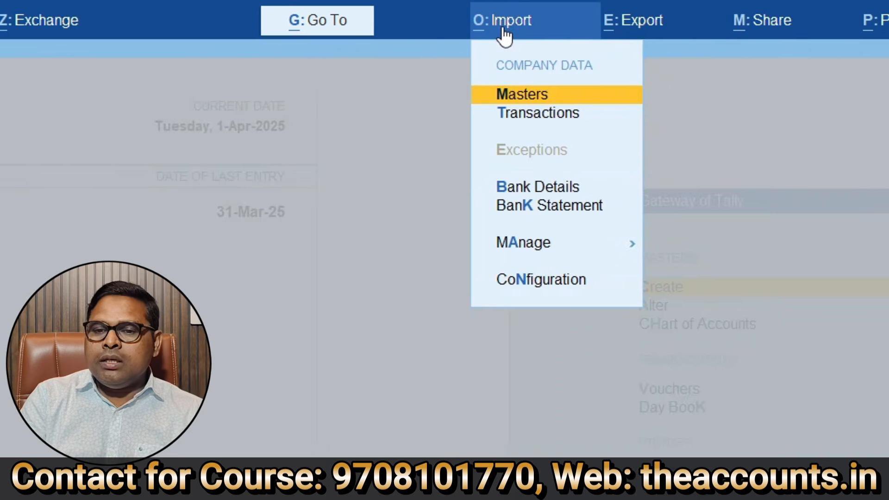
click(485, 243)
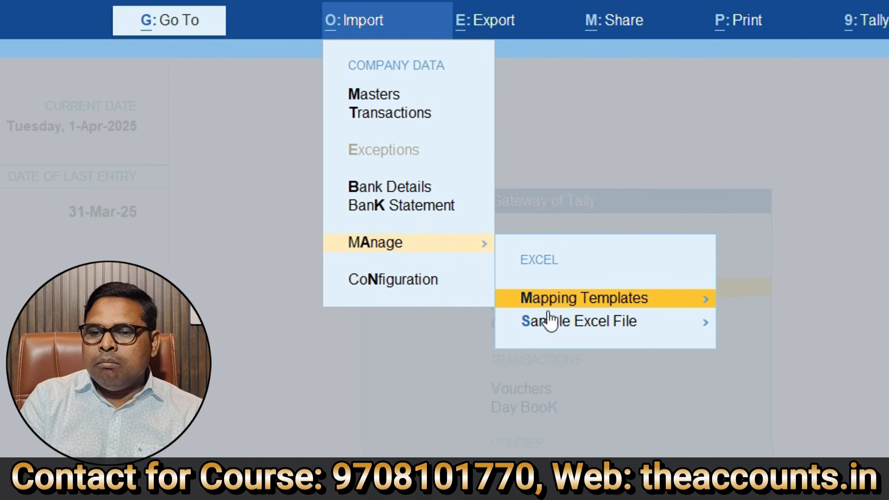
click(609, 290)
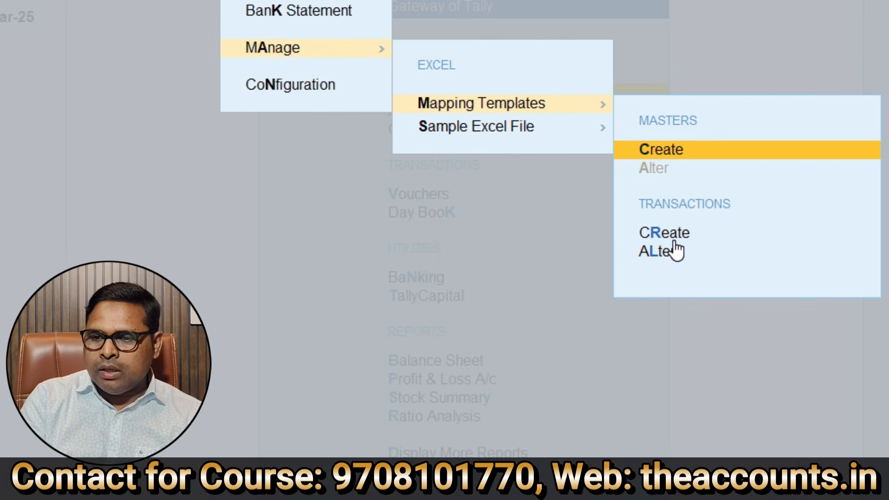
click(674, 240)
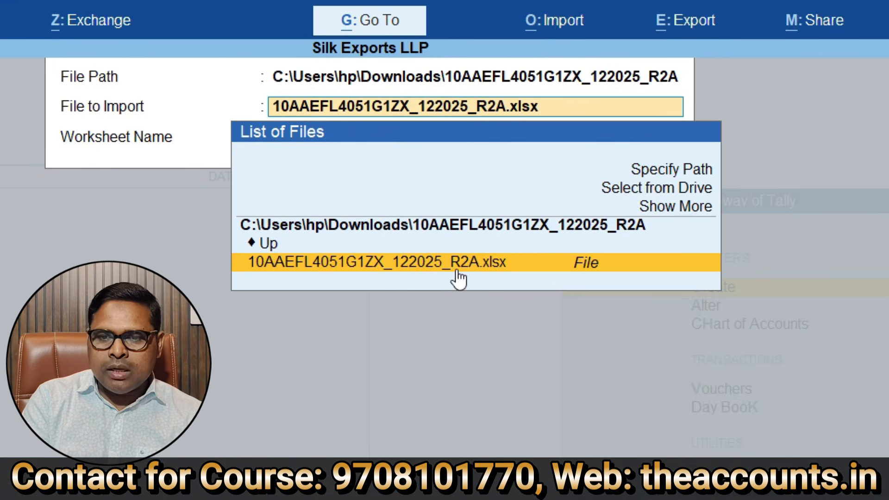
- Choose the downloaded R2A workbook as the file to import and B2B (2) as its worksheet
click(456, 272)
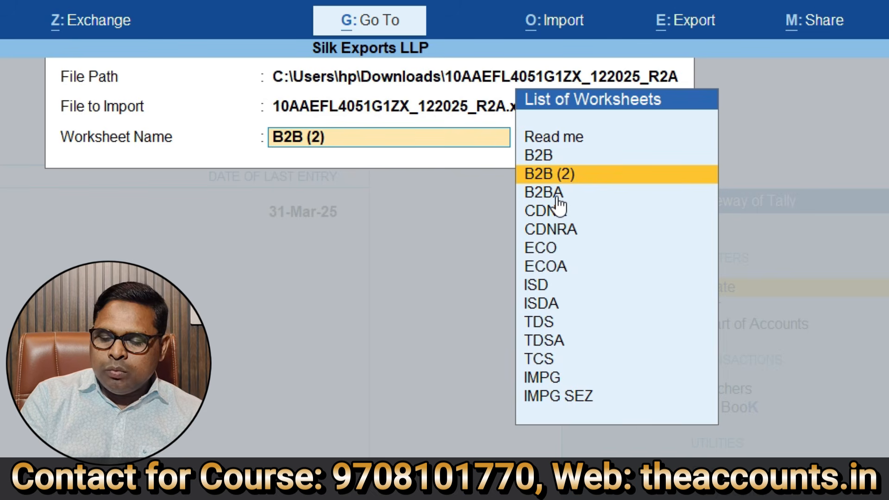
key(Up)
key(Up)
key(Down)
key(Down)
key(Down)
key(Down)
key(Down)
key(Up)
key(Up)
key(Up)
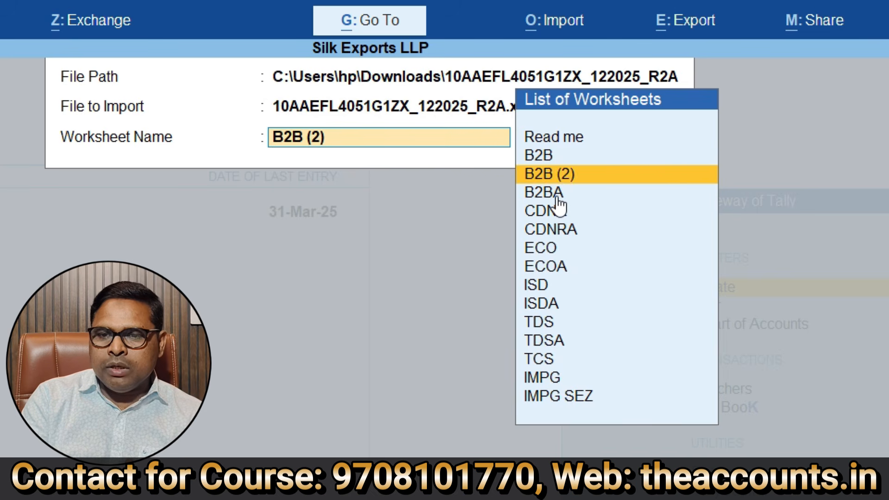
key(Up)
key(Down)
key(Down)
key(Down)
key(Up)
key(Up)
key(Up)
key(Down)
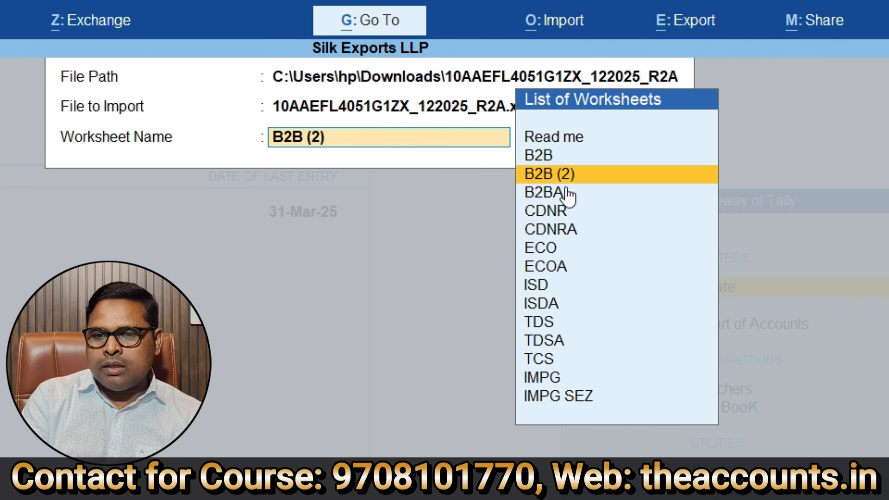
key(Return)
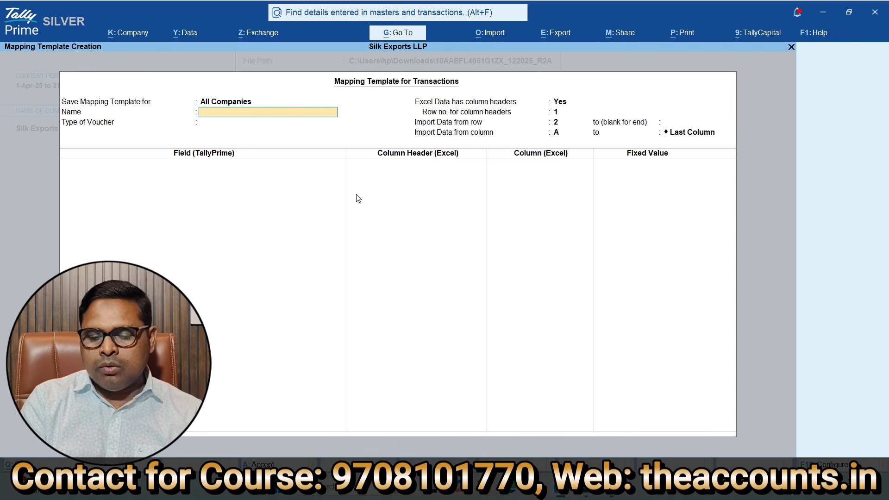
- Name the mapping template "2A" and set its type of voucher to Accounting Vouchers
text(2A)
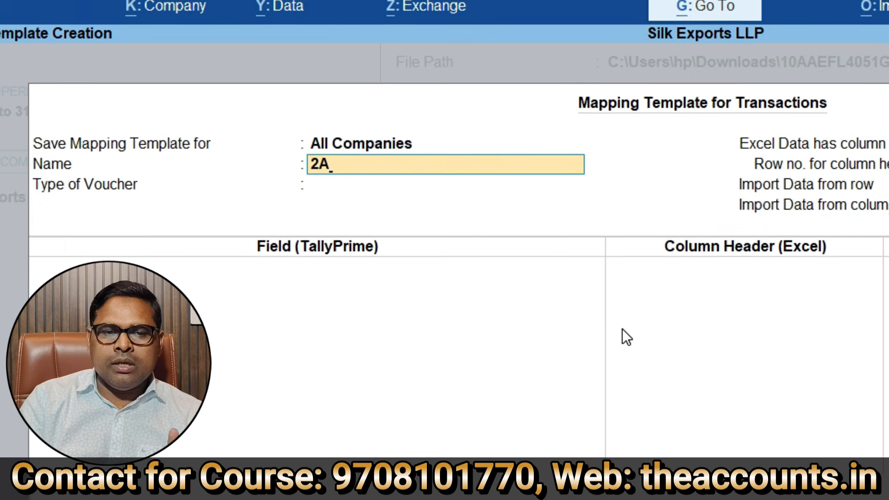
key(Return)
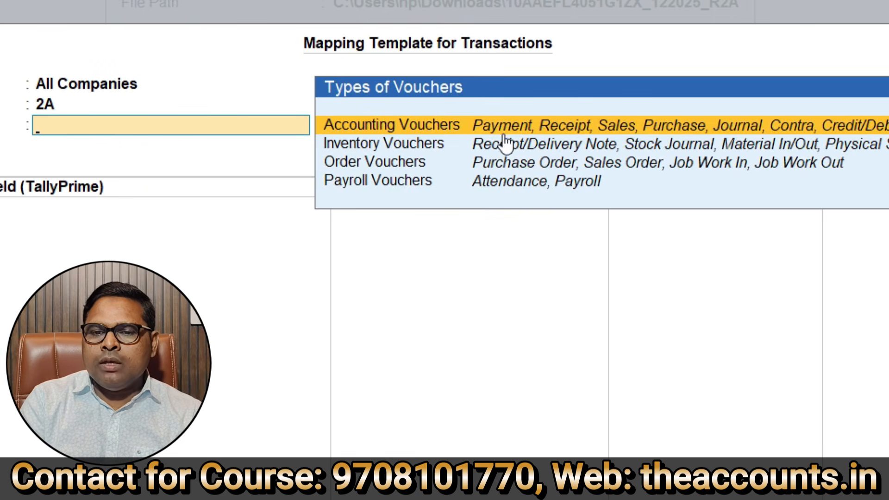
key(Return)
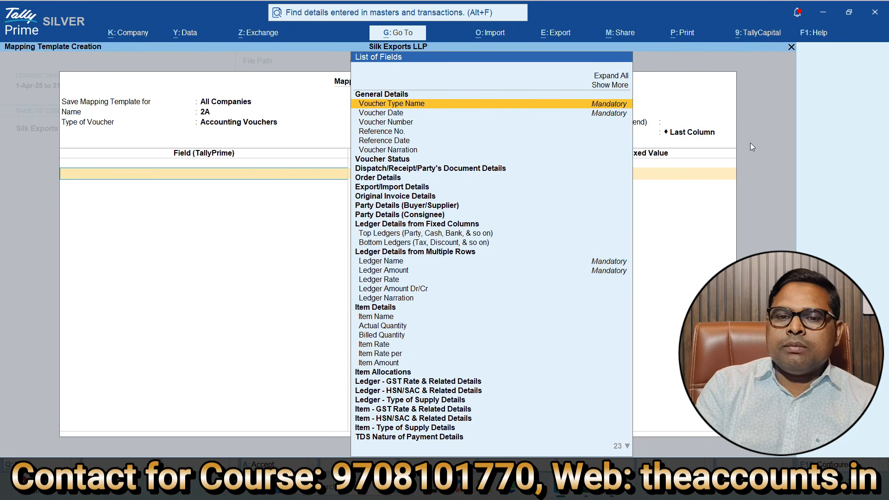
- Map the Voucher Type Name field to the Voucher Type column, checking that header in the Excel sheet
click(412, 106)
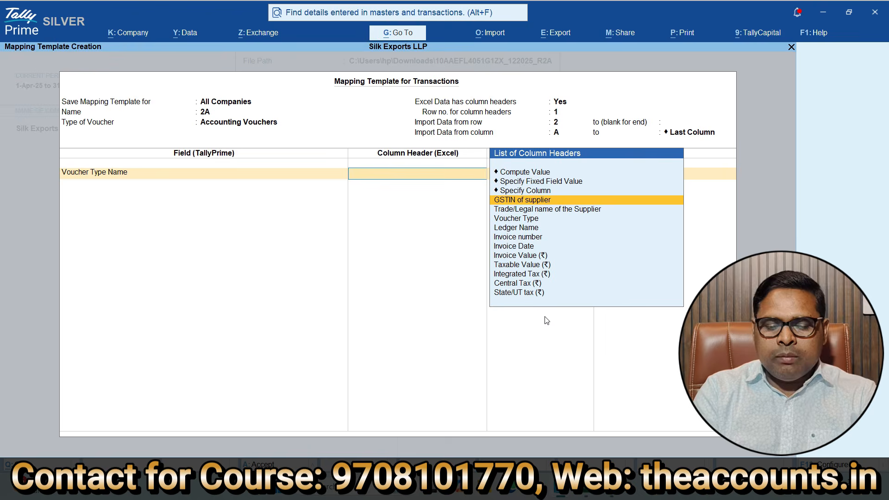
key(alt+Tab)
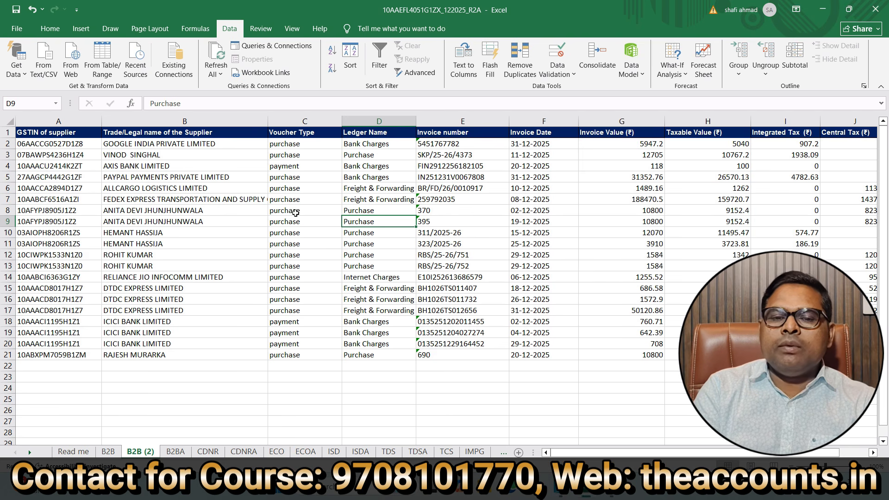
click(310, 135)
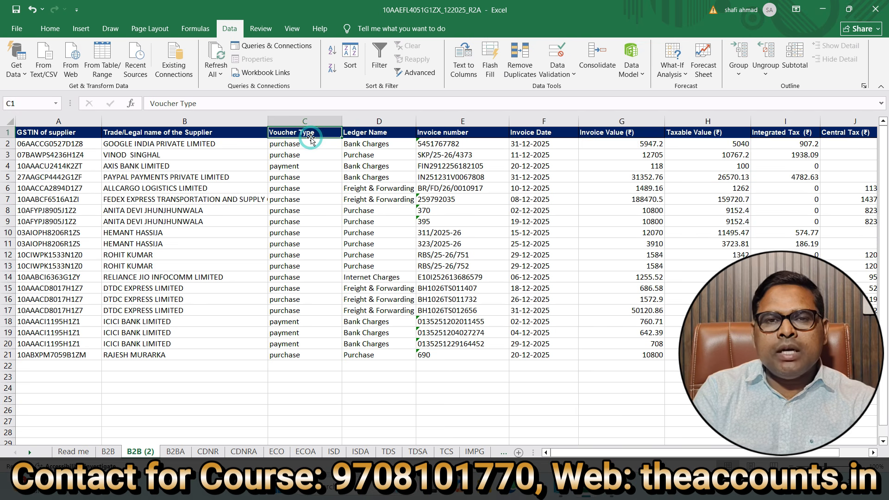
key(alt+Tab)
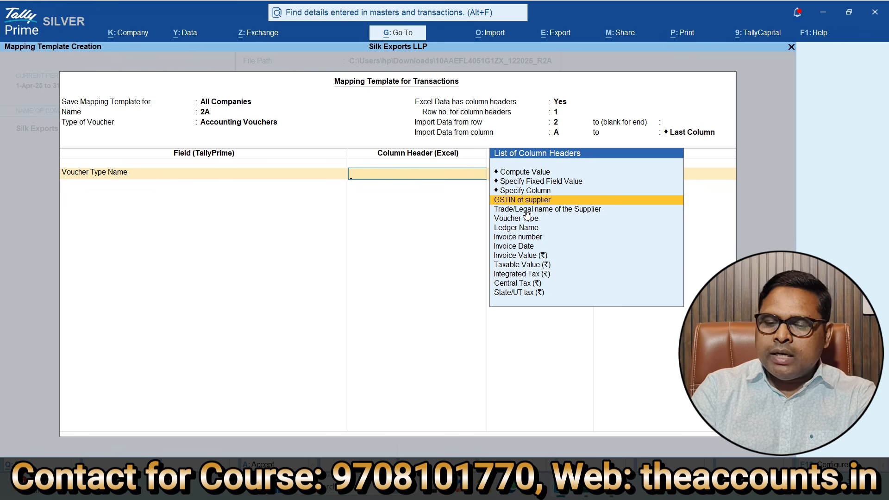
key(Down)
key(Down)
key(Return)
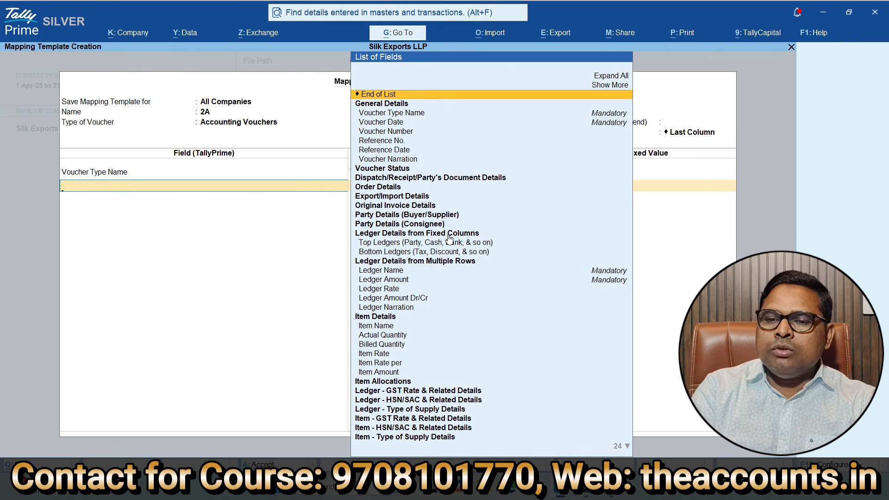
- Map the mandatory Voucher Date field to the Invoice Date column
key(Down)
key(Down)
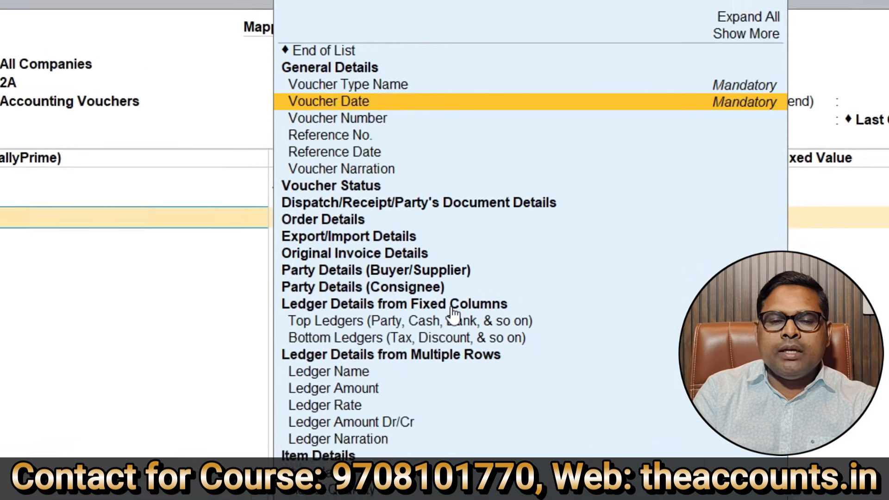
key(Return)
key(Down)
key(Down)
key(Down)
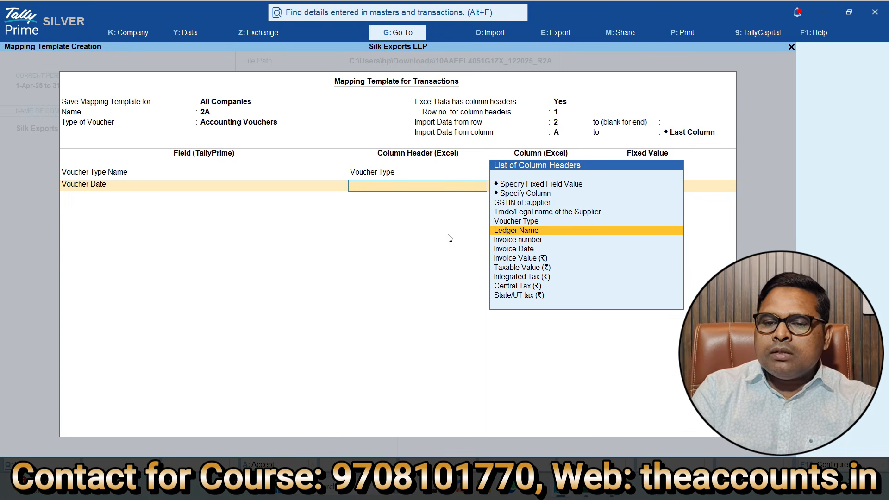
key(Down)
key(Down)
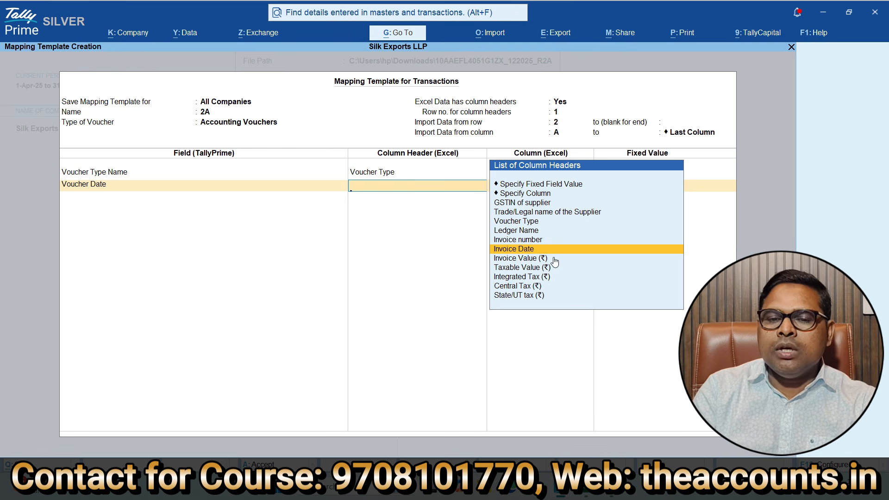
key(Return)
- Map the Voucher Number field to the Invoice number column
key(Down)
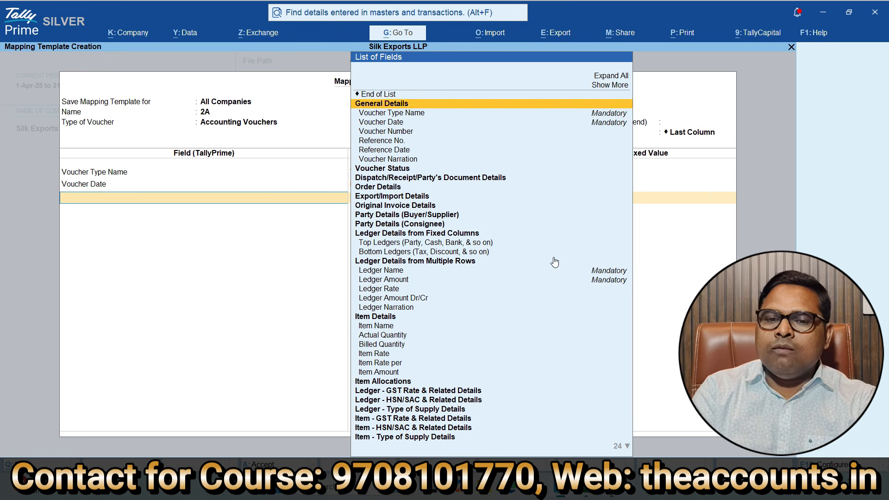
key(Down)
key(Down)
key(Down)
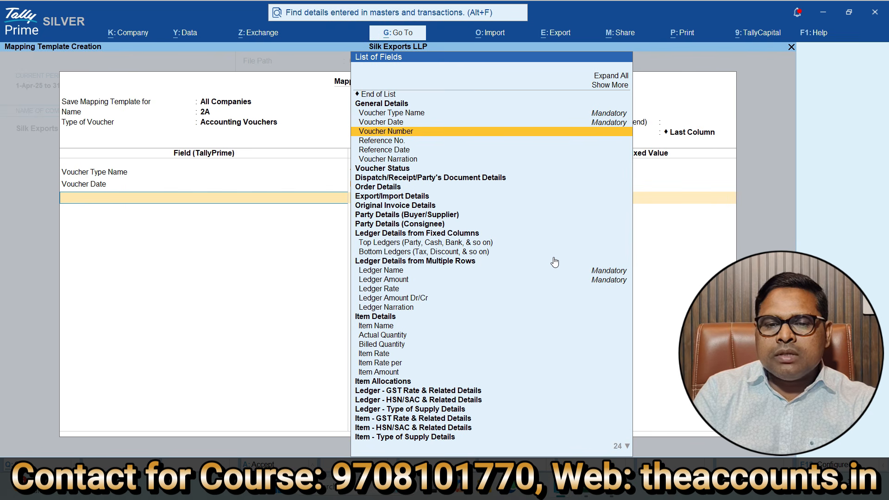
key(Return)
key(Down)
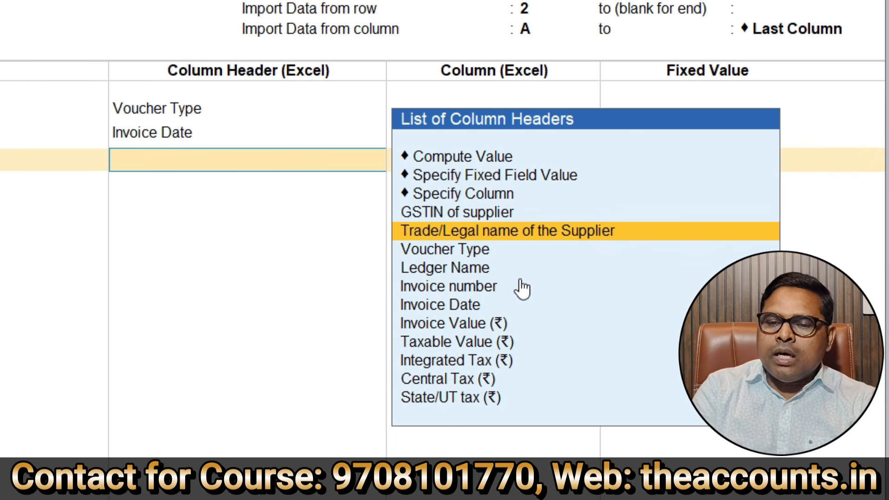
key(Down)
key(Down)
key(Down)
key(Down)
key(Up)
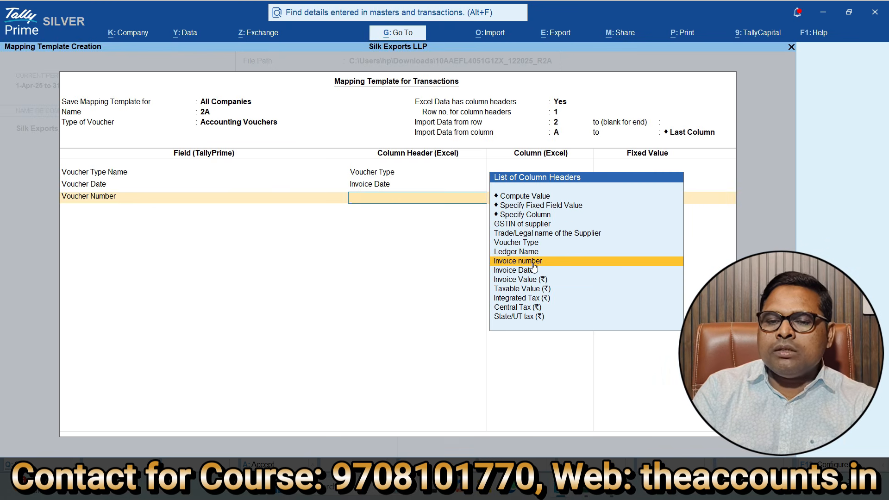
key(Return)
- Add the Voucher Narration field to the mapping and map it to the Invoice number column
key(Down)
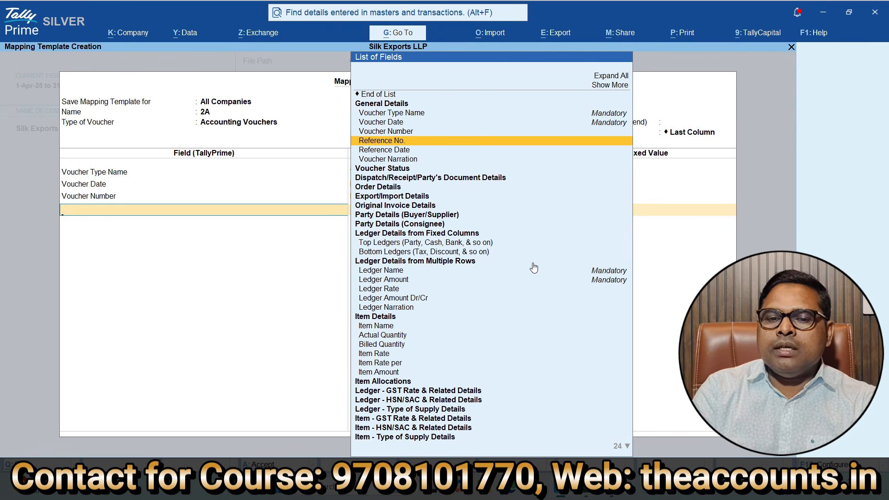
key(Down)
key(Down)
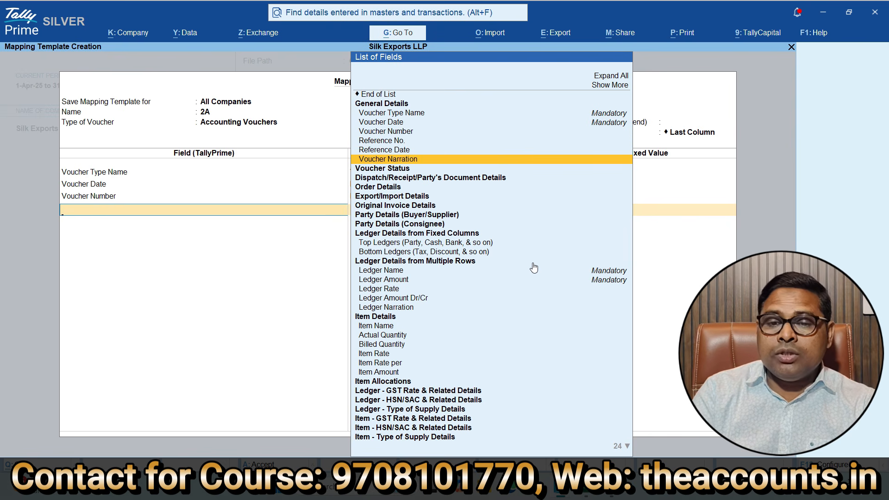
key(Return)
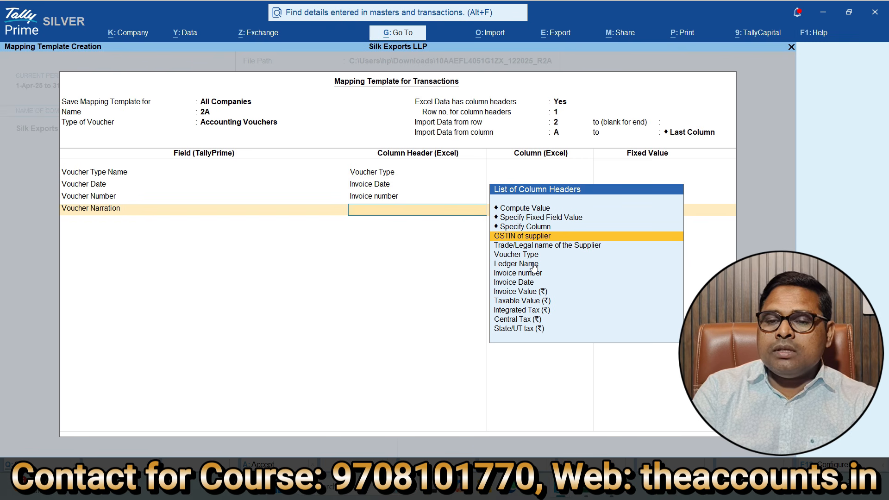
key(Down)
key(Down)
key(Down)
key(Down)
key(Down)
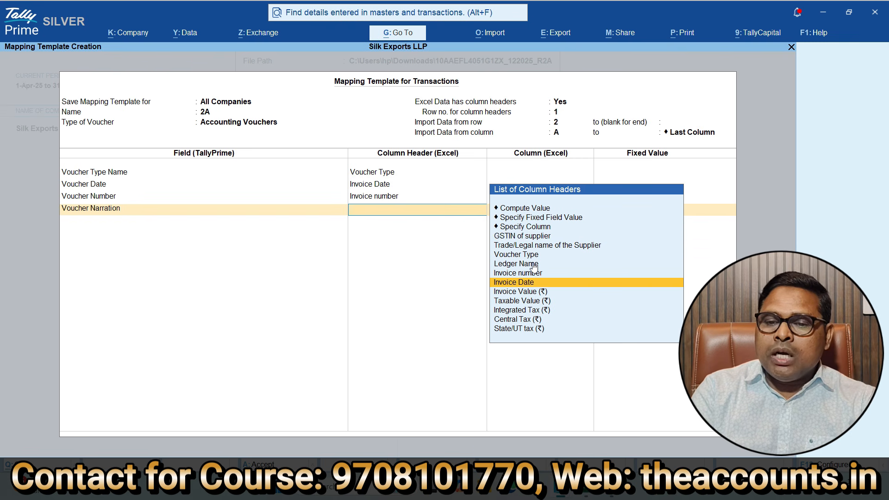
key(Up)
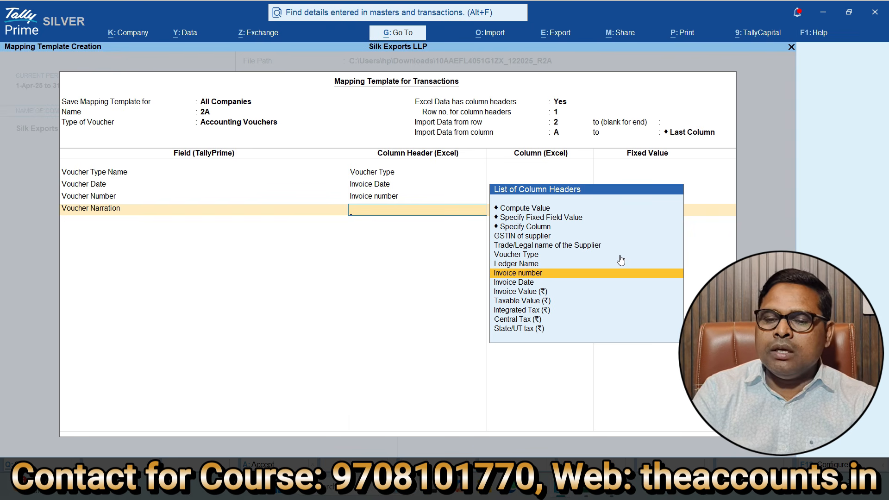
key(Return)
- Add Top Ledgers and map its Ledger Name to Trade/Legal name of the Supplier, checking that column in the Excel sheet
text(Top)
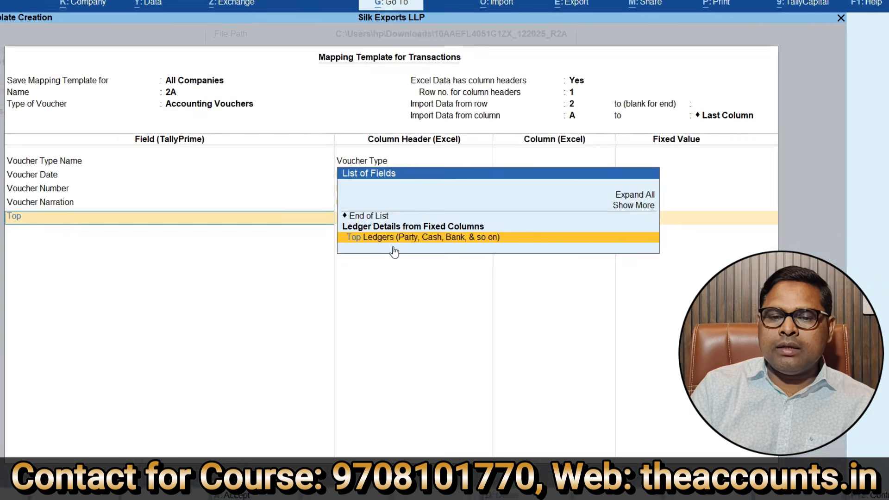
key(Return)
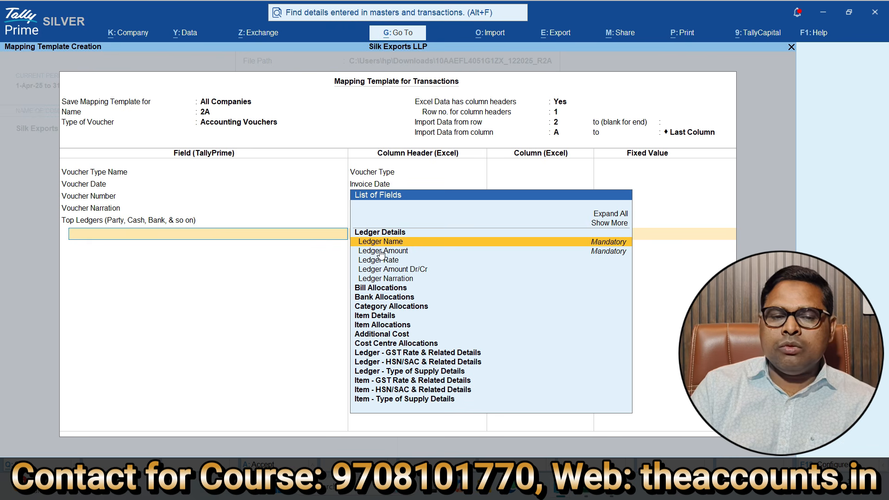
key(Return)
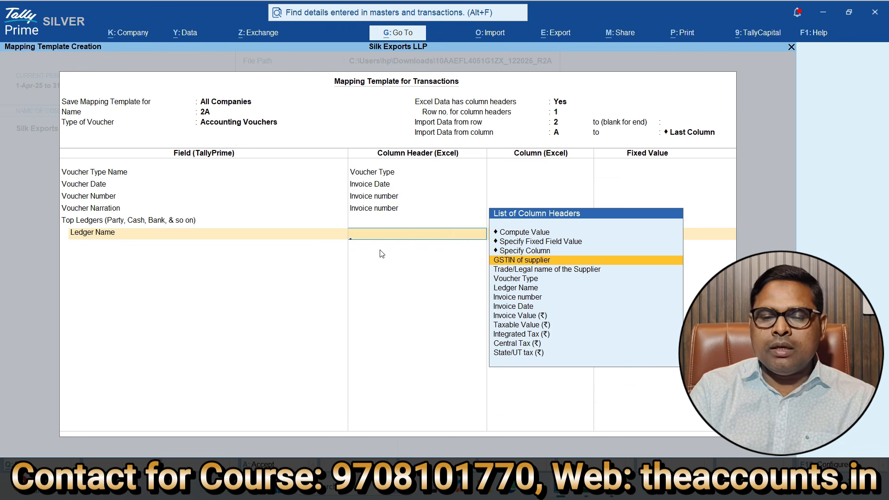
key(alt+Tab)
key(Tab)
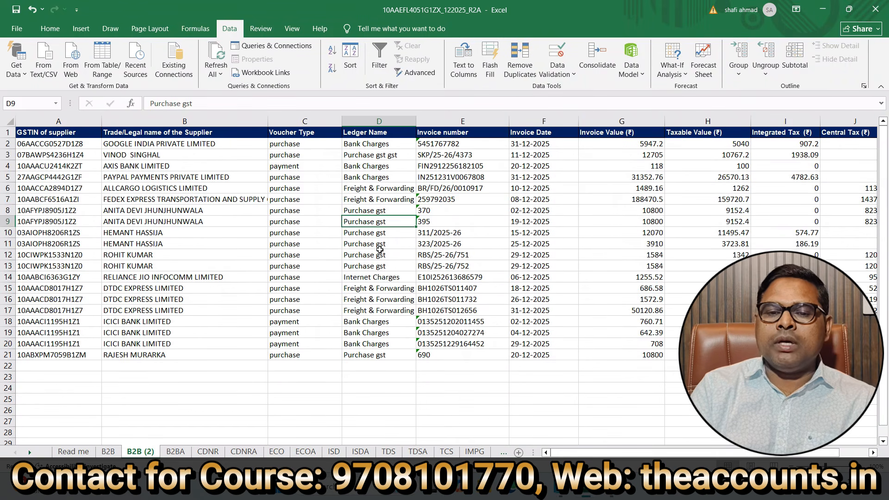
key(Up)
key(Up)
key(Up)
key(Up)
key(Up)
key(Up)
key(Left)
key(Left)
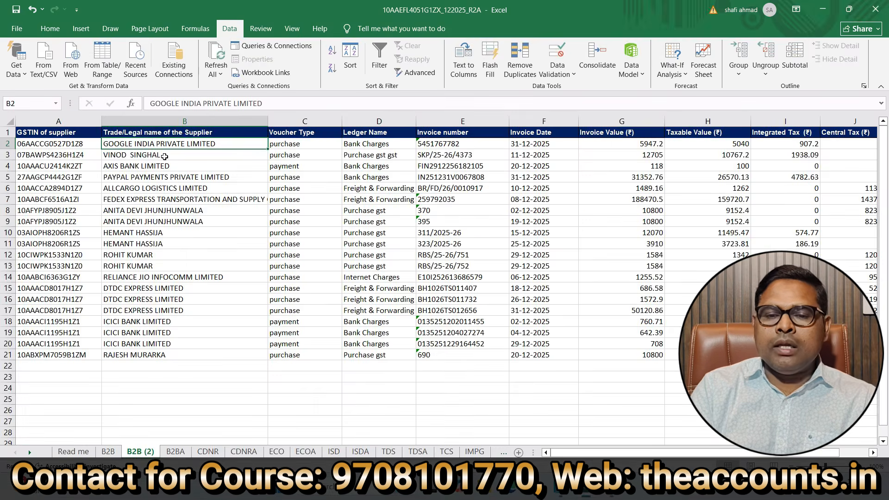
key(alt+Tab)
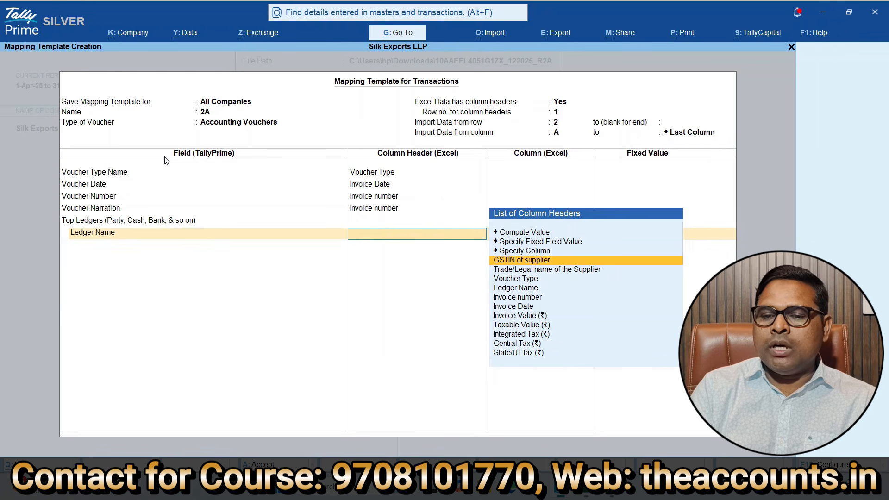
click(545, 273)
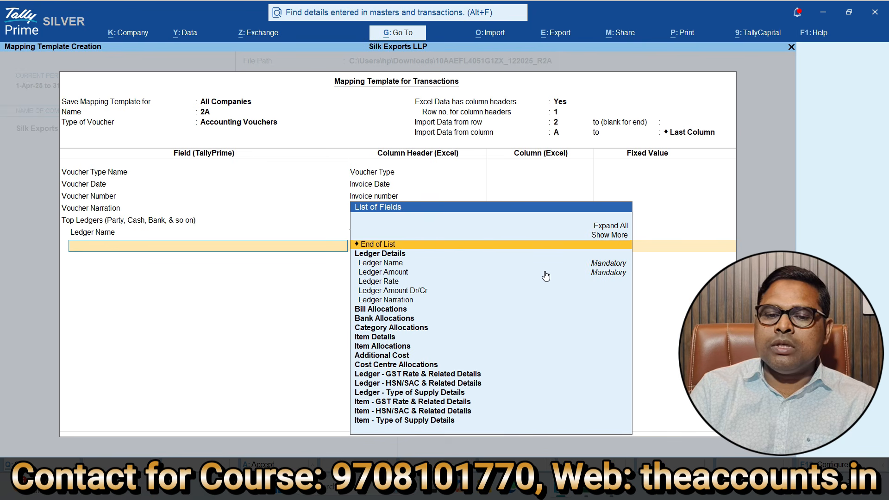
- Map the Top Ledgers' Ledger Amount to the Invoice Value (₹) column, checking the value and tax columns in the Excel sheet
click(545, 273)
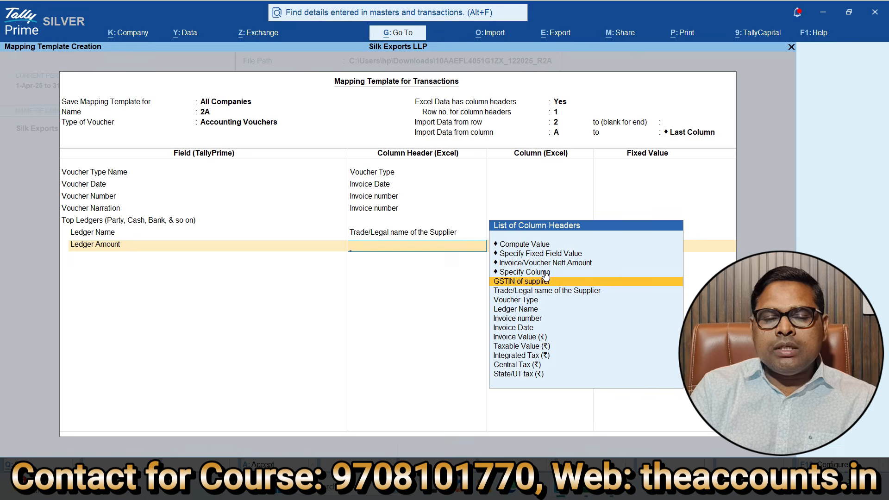
key(alt+Tab)
key(Right)
key(Right)
key(Right)
key(Right)
key(Right)
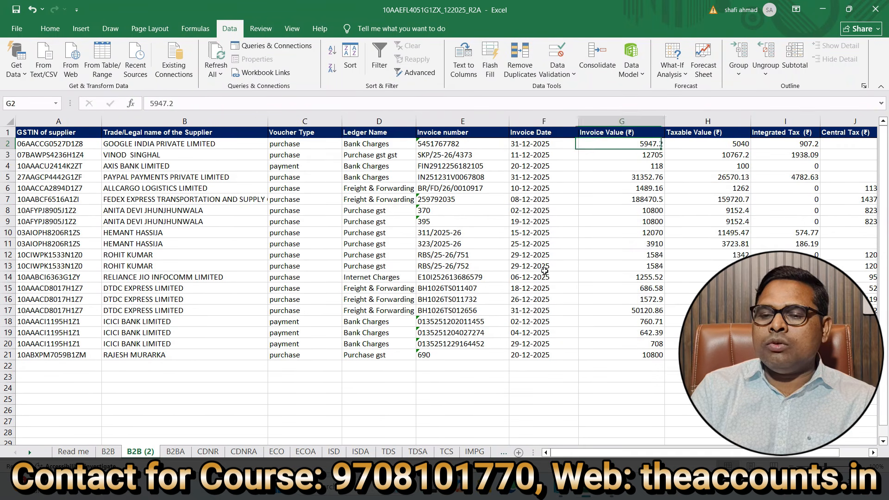
key(Right)
key(Right)
key(Right)
key(Right)
key(Right)
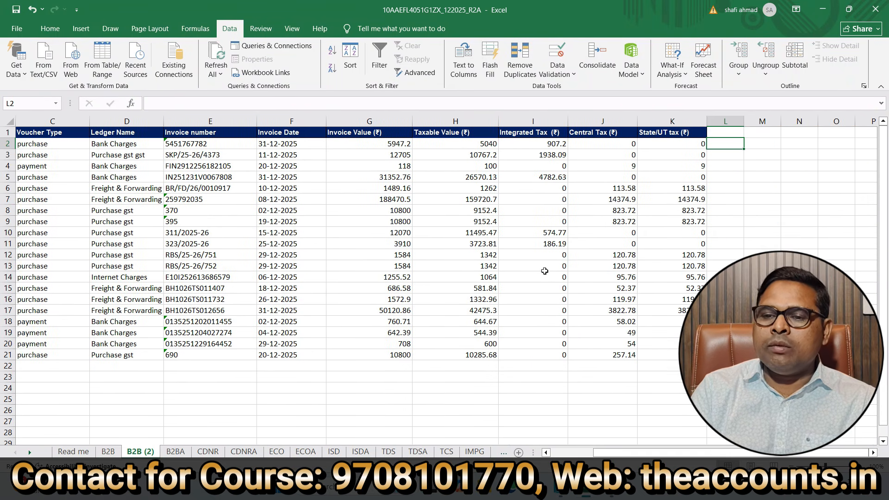
key(Left)
key(Left)
key(Left)
key(Left)
key(Left)
key(Left)
key(Left)
key(Right)
key(Right)
key(alt+Tab)
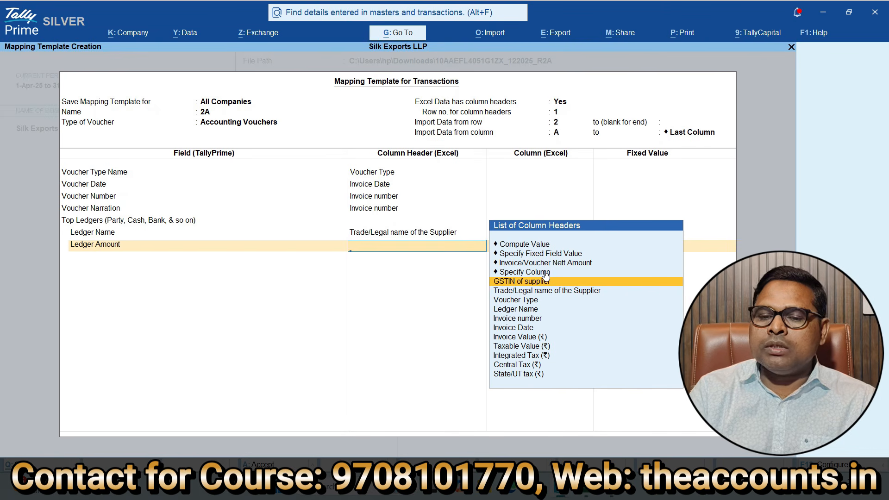
key(Down)
key(Down)
key(Down)
key(Down)
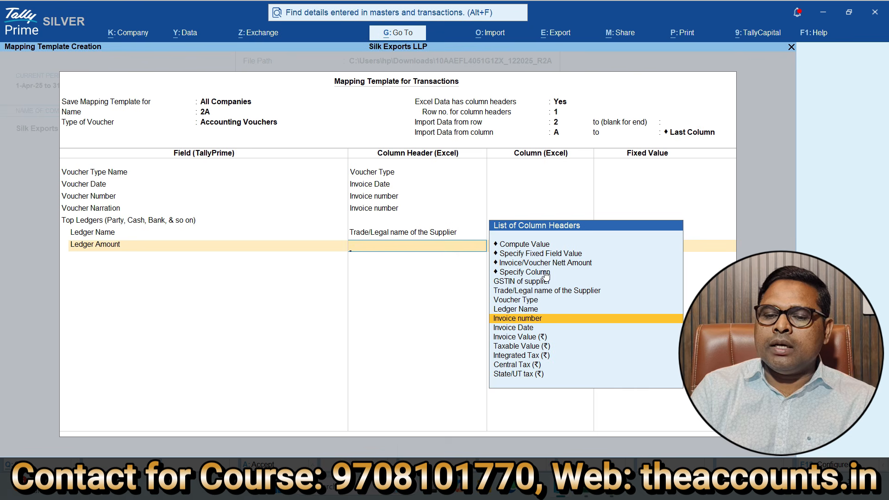
key(Return)
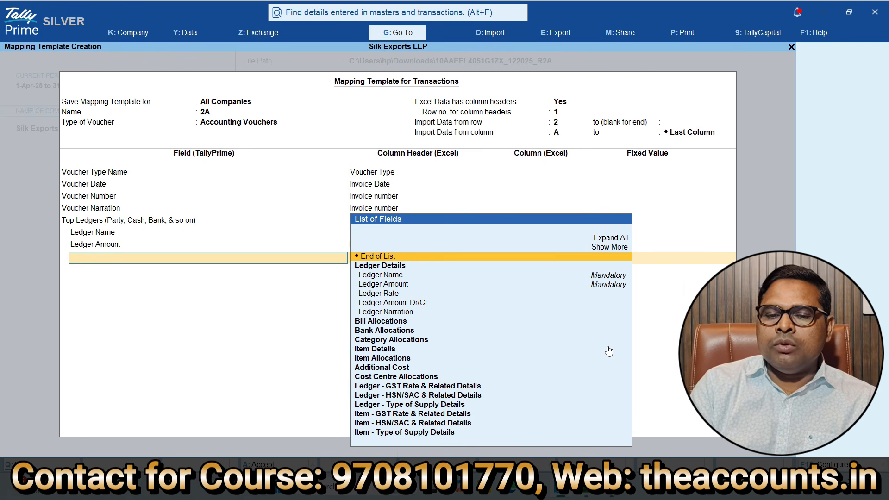
- Give the Top Ledgers' Ledger Amount Dr/Cr a fixed value of Cr and end that section's field list
key(Down)
key(Down)
key(Down)
key(Down)
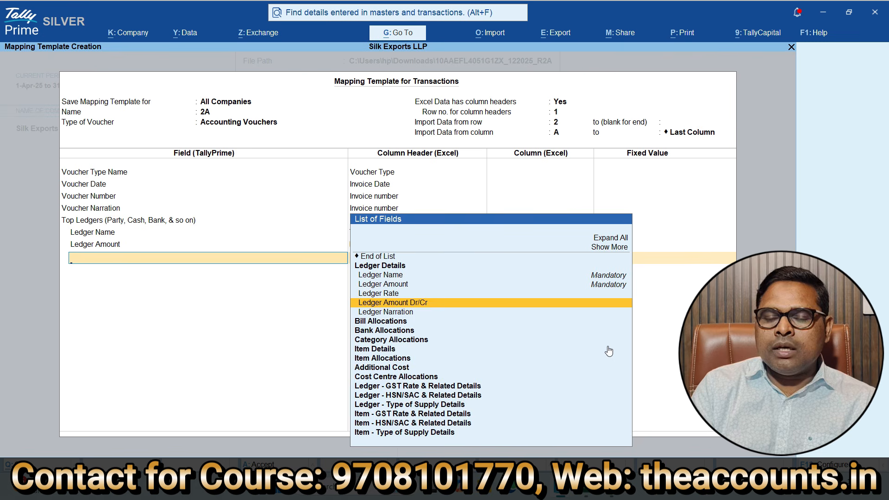
key(Return)
key(Up)
key(Up)
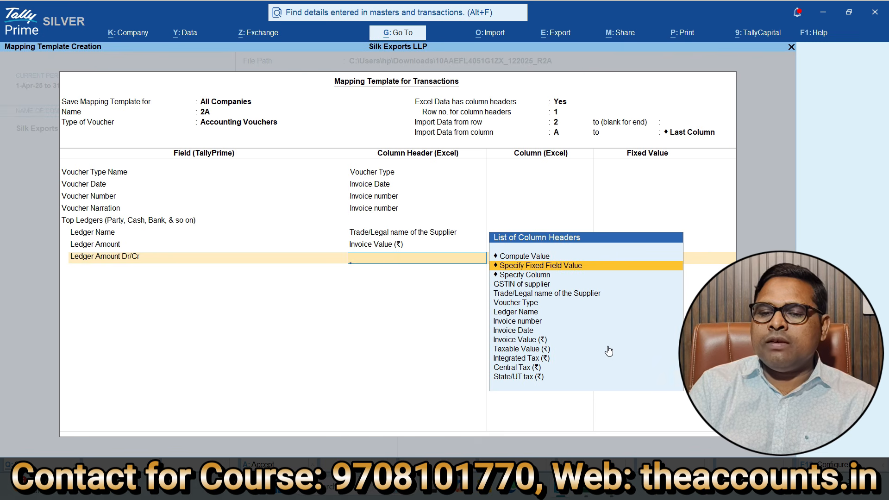
key(Return)
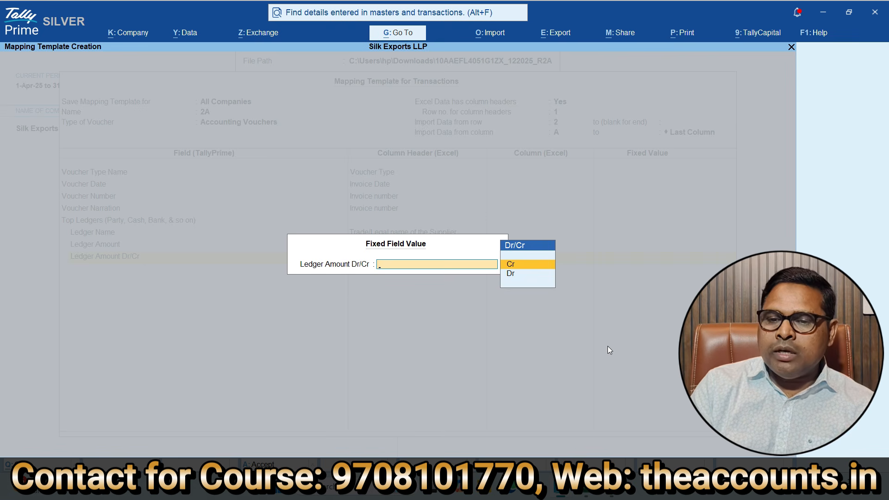
key(Return)
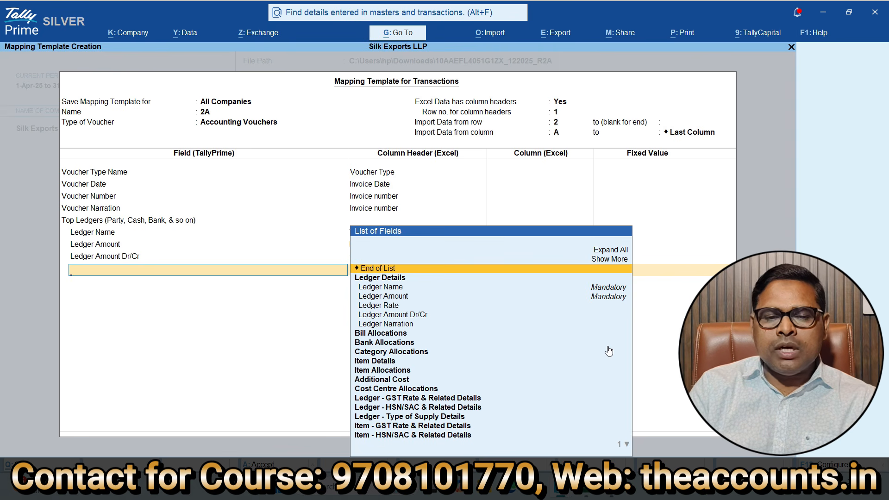
key(Return)
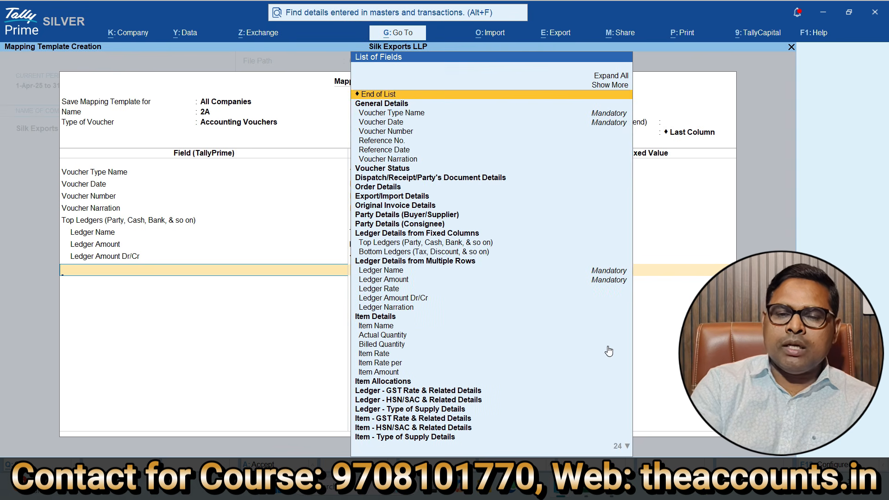
- Add Bottom Ledgers (Tax, Discount, & so on) and map its Ledger Name to the Ledger Name column
text(Bot)
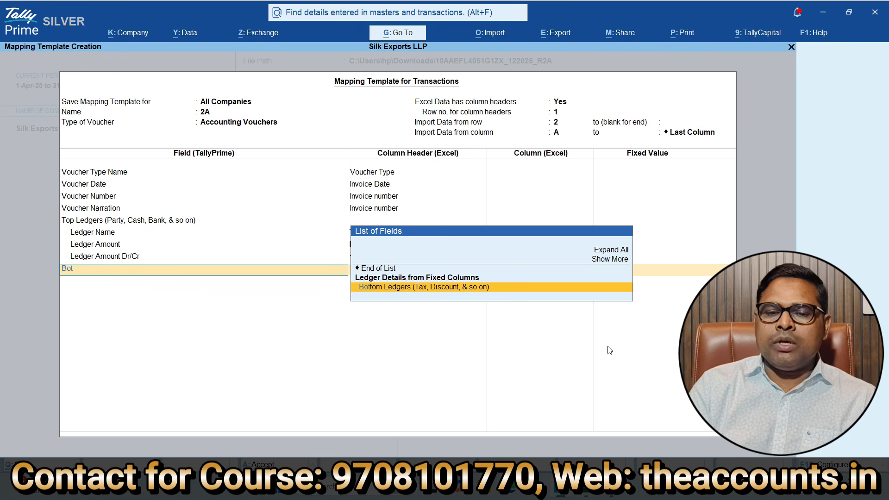
key(Return)
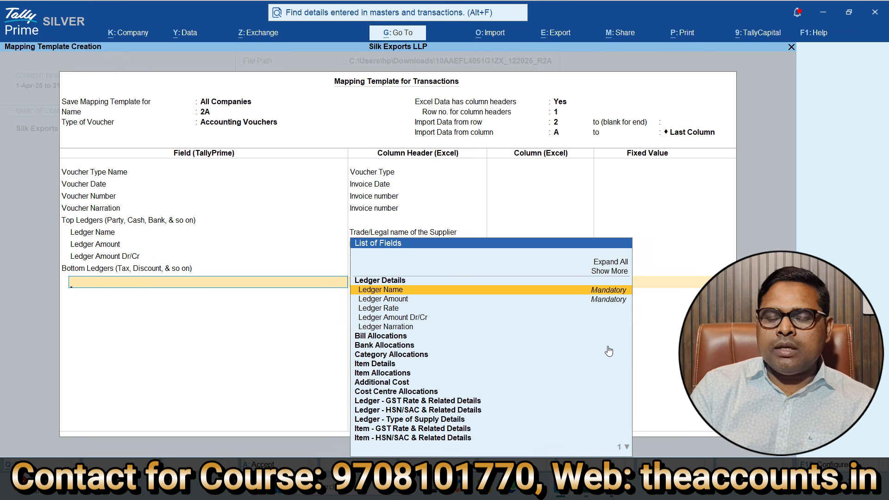
key(Return)
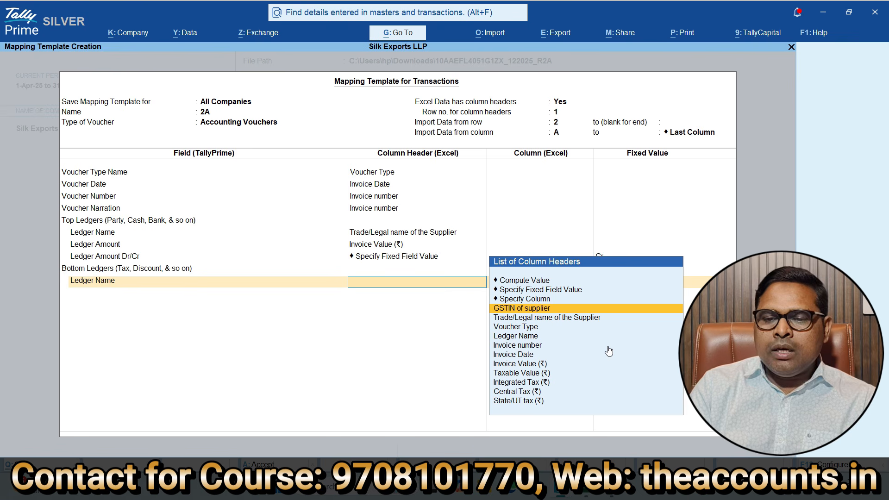
key(Down)
key(Down)
key(Down)
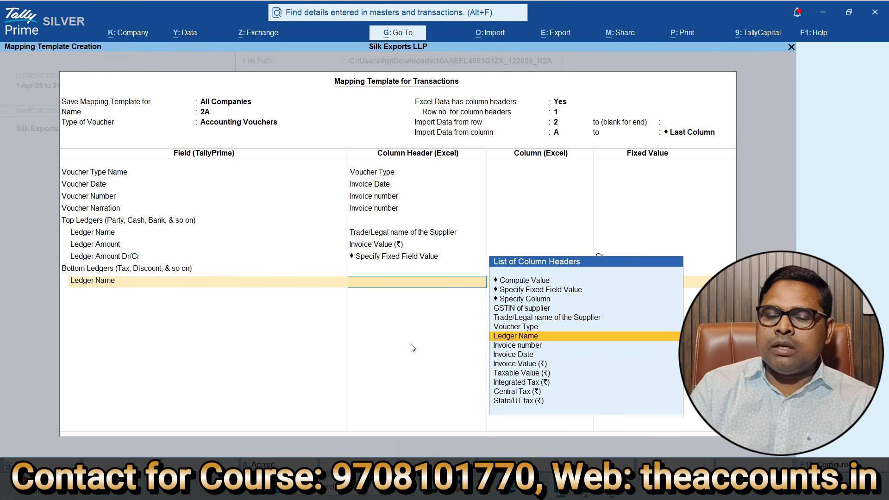
key(Return)
- Map the Bottom Ledgers' Ledger Amount to the Taxable Value (₹) column, checking that column in the Excel sheet
key(Down)
key(Down)
key(Down)
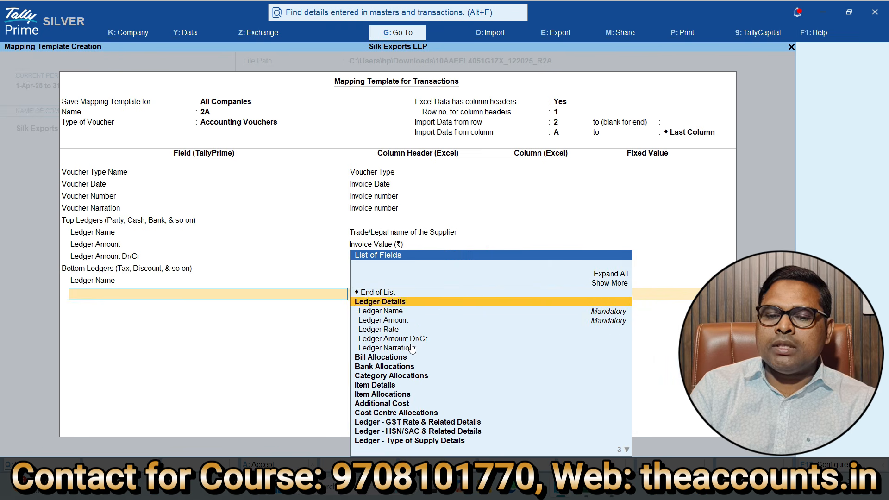
key(Return)
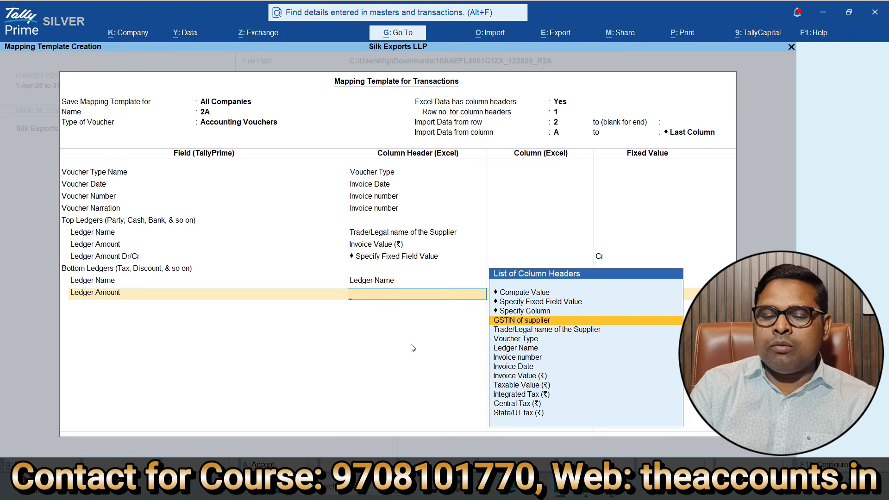
key(alt+Tab)
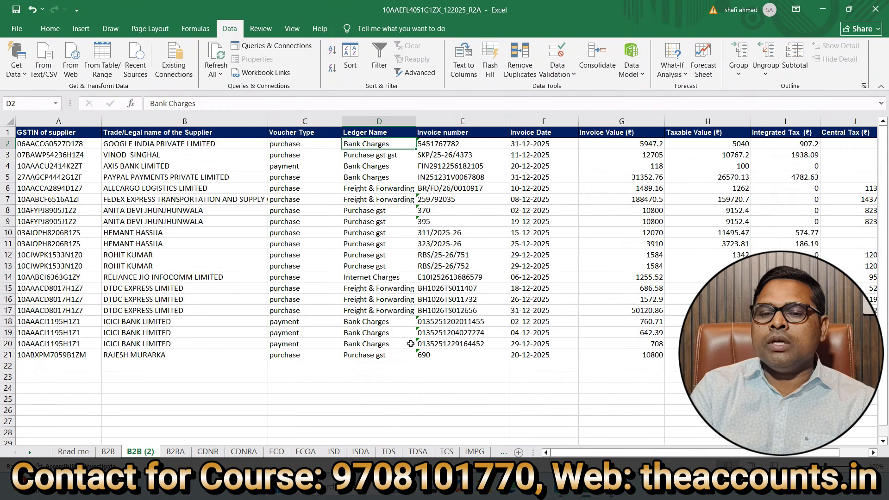
key(Right)
key(Right)
key(Right)
key(Right)
key(Right)
key(Left)
key(Left)
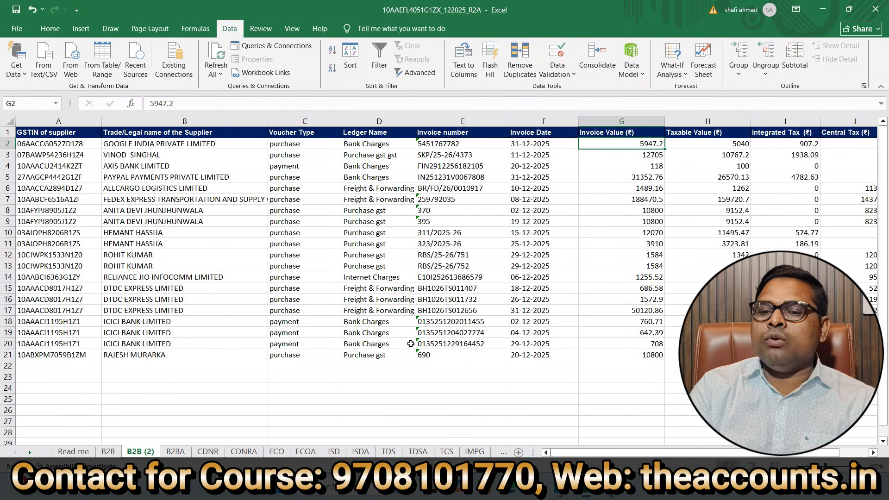
click(698, 122)
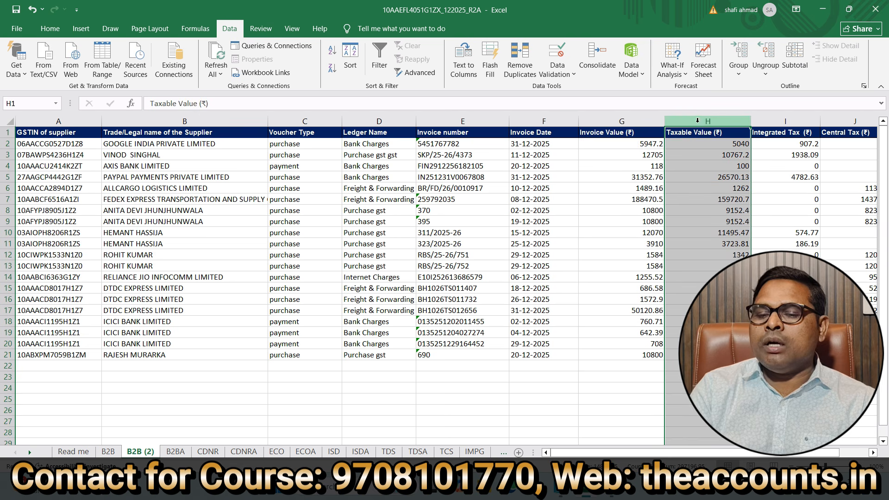
click(709, 189)
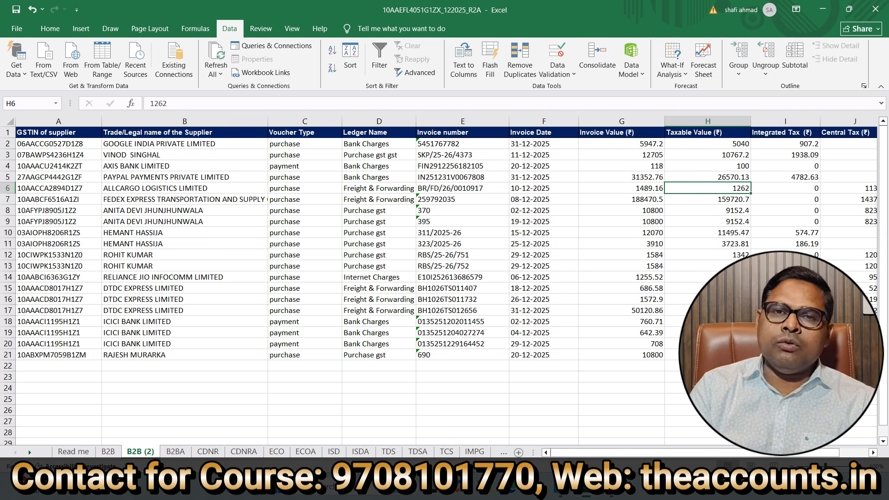
key(alt+Tab)
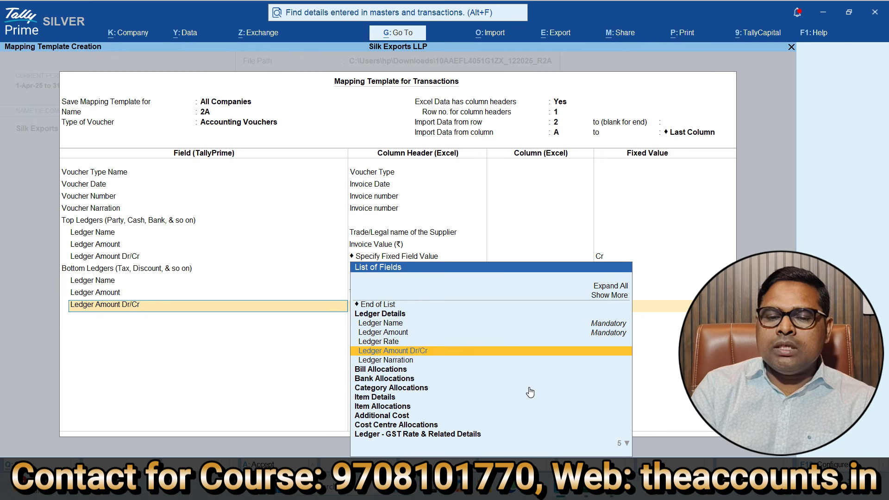
- Give the Bottom Ledgers' Ledger Amount Dr/Cr a fixed value of Dr and end that section's field list
click(430, 351)
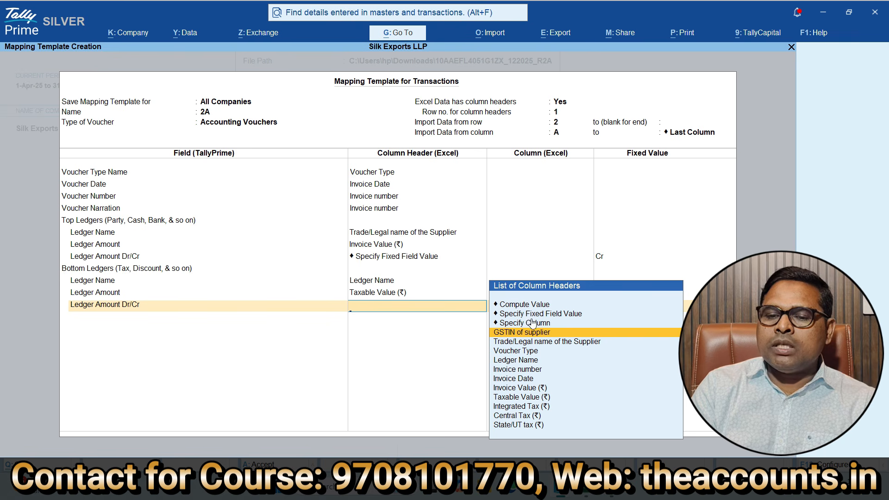
click(551, 314)
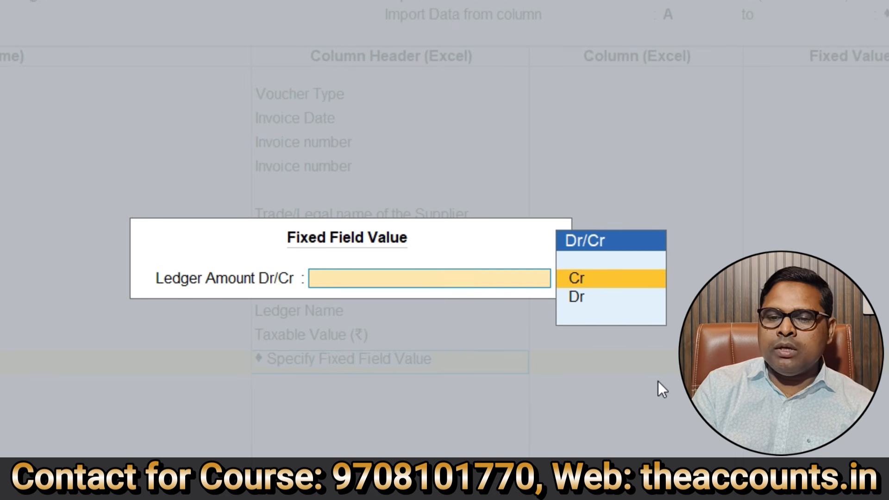
key(Down)
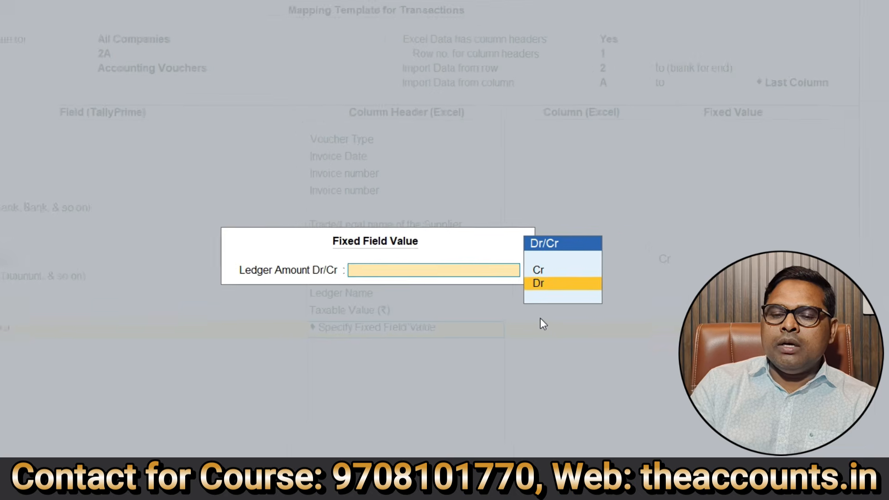
key(Return)
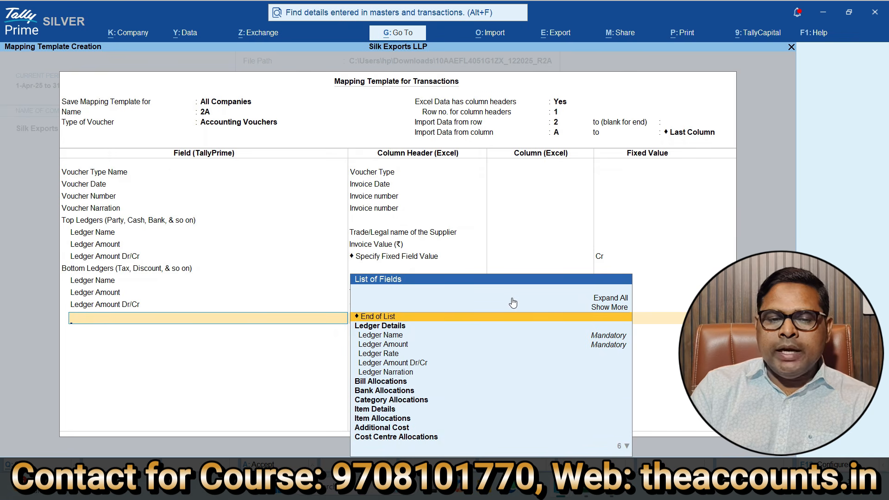
key(Return)
- Add a second Bottom Ledgers (Tax, Discount, & so on) section and give its Ledger Name the fixed value IGST
text(Bot)
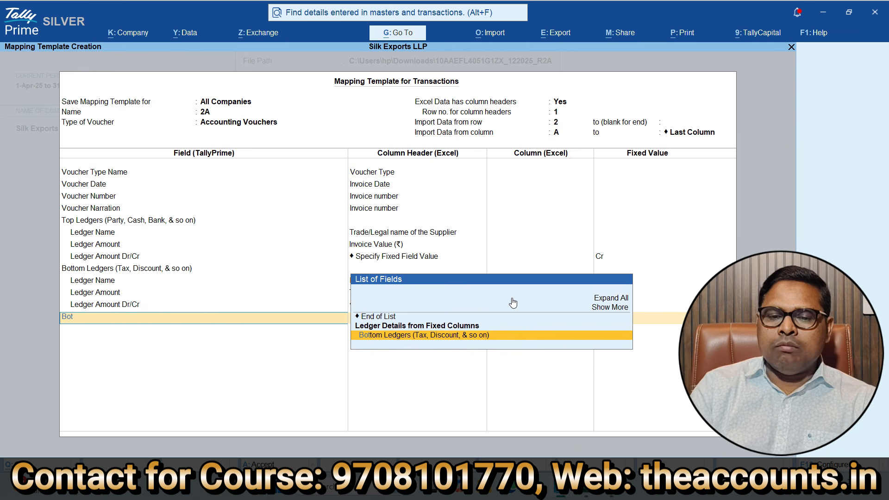
key(Return)
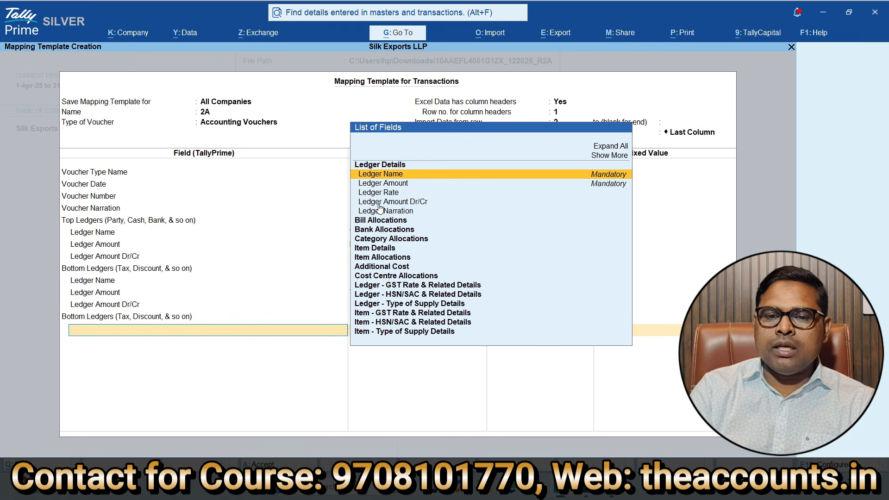
key(Return)
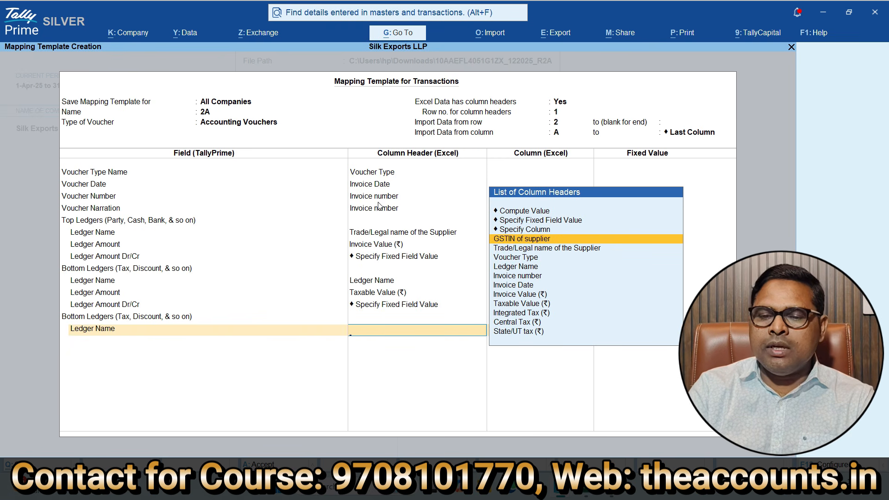
key(Up)
key(Up)
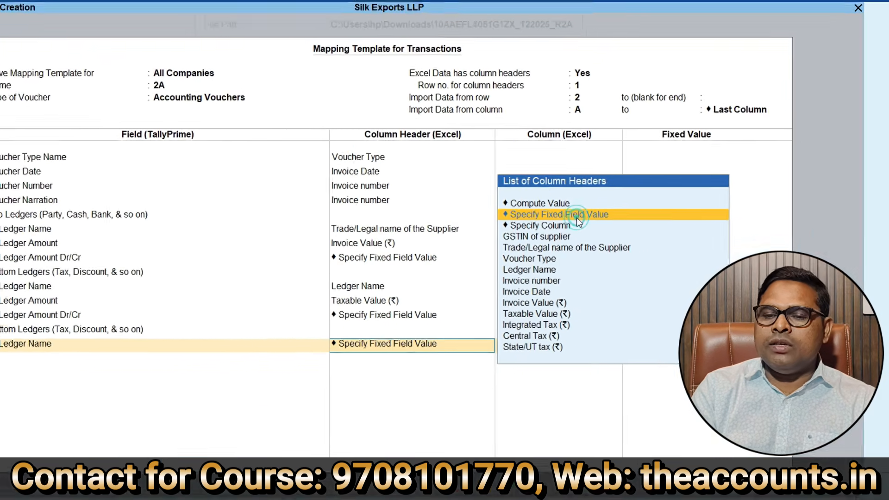
click(619, 192)
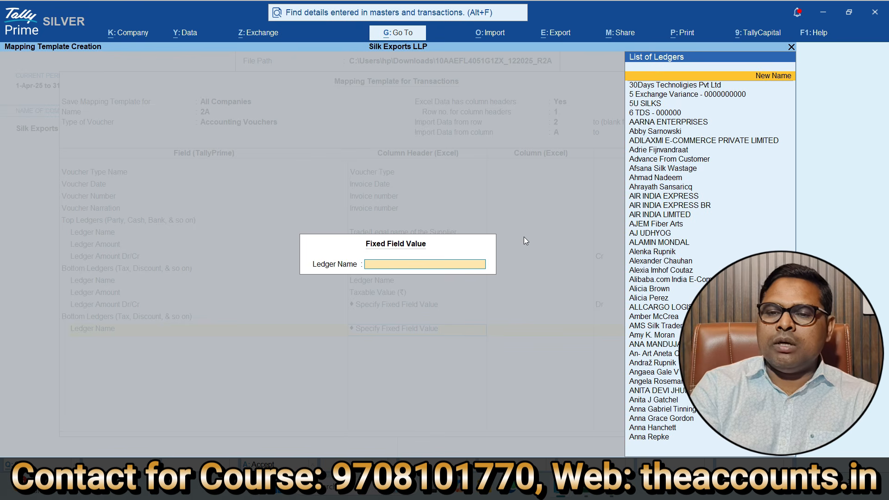
text(Igst)
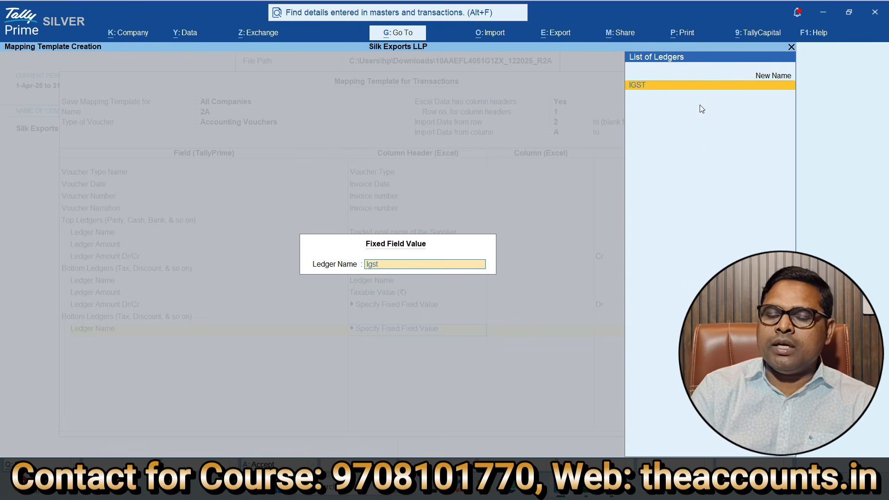
key(Return)
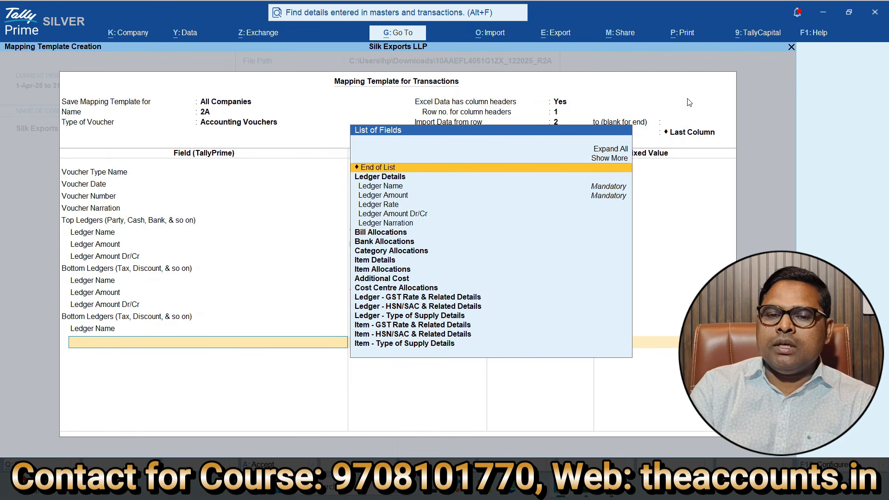
- Add the Ledger Amount field to the IGST section and map it to the Integrated Tax (₹) column
key(Down)
key(Down)
key(Down)
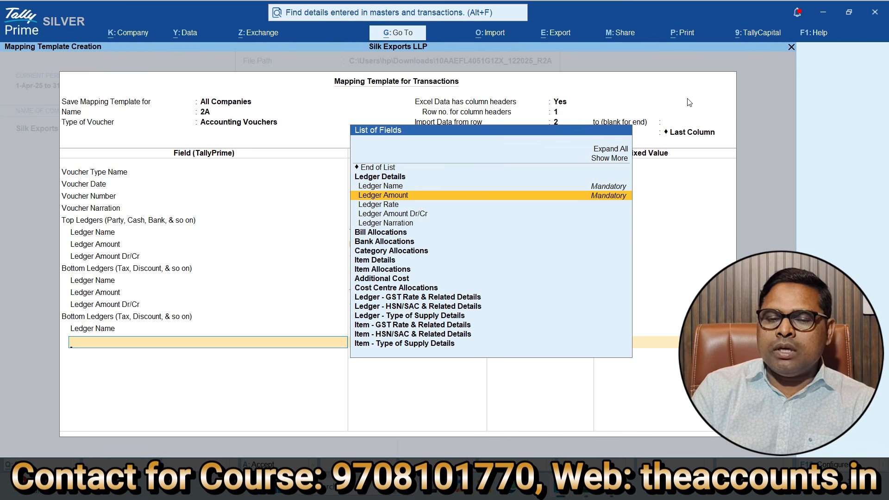
key(Return)
key(Down)
key(Down)
key(Down)
key(Down)
key(Down)
key(Down)
key(Down)
key(Down)
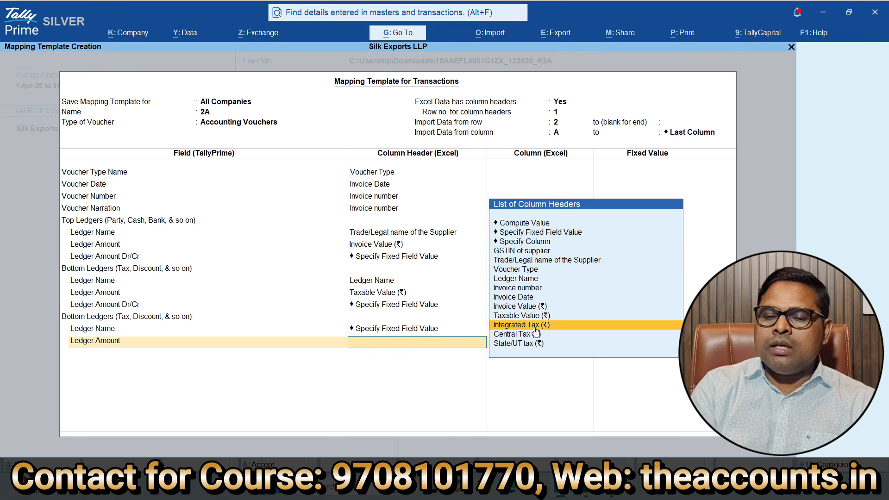
key(Return)
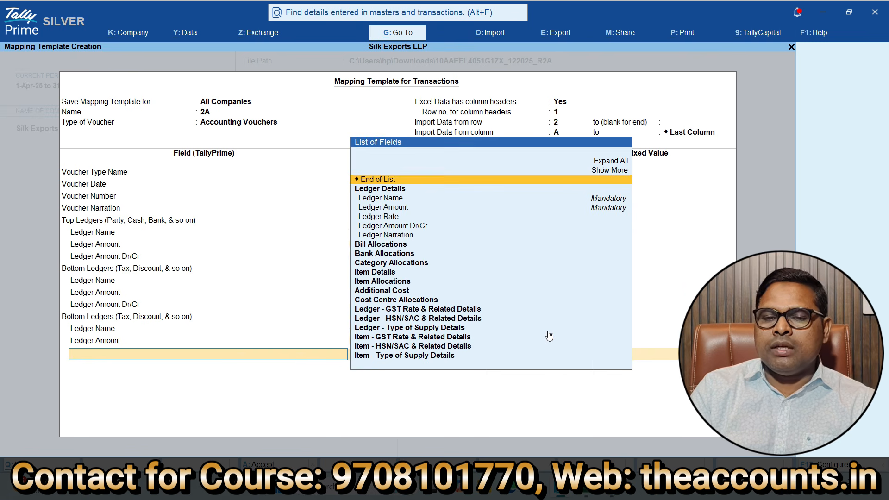
- Add Ledger Amount Dr/Cr to the IGST section with a fixed value of Dr
key(Down)
key(Down)
key(Down)
key(Down)
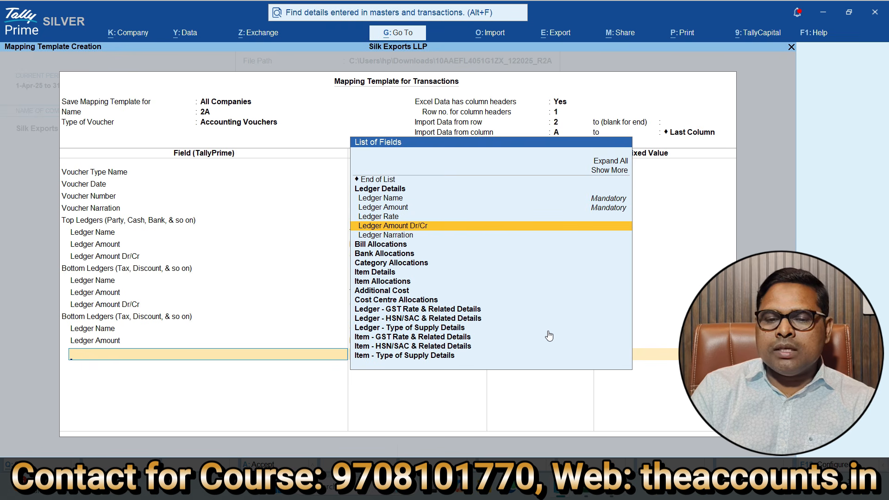
key(Return)
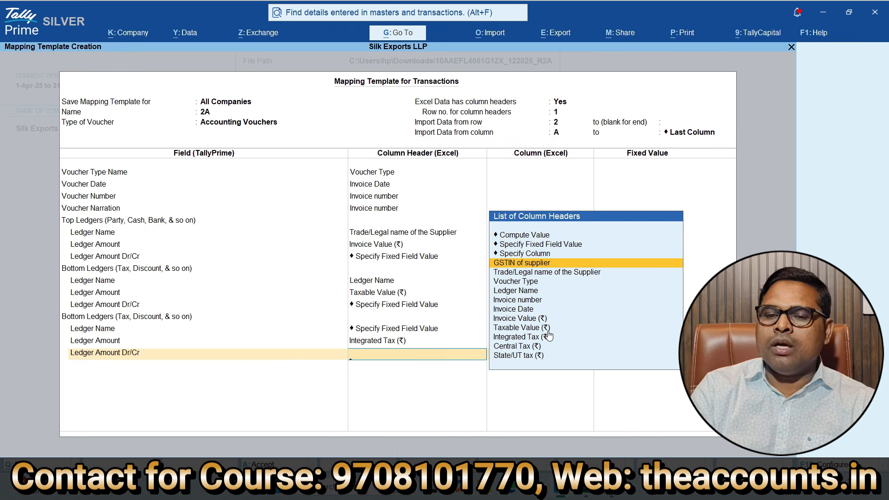
key(Up)
key(Up)
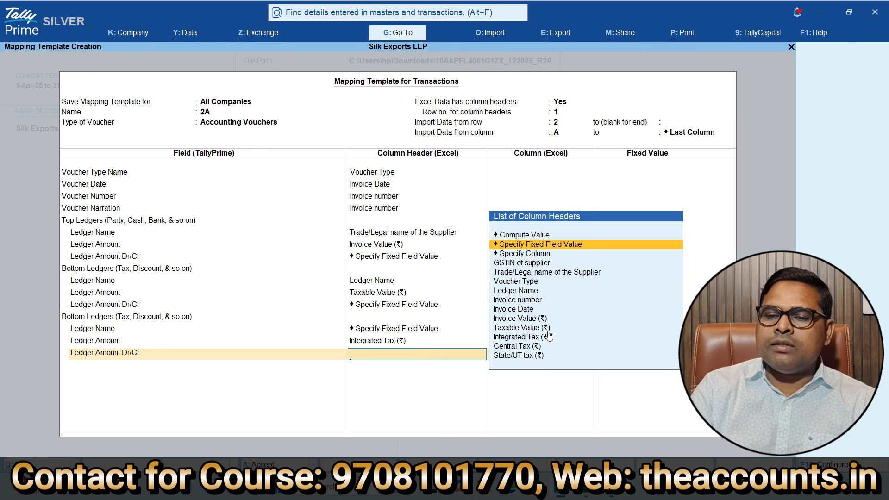
key(Return)
key(Down)
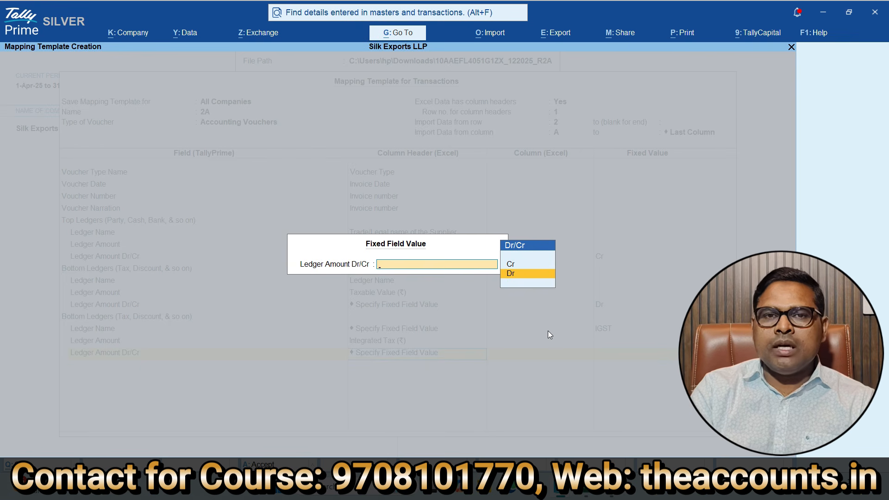
key(Return)
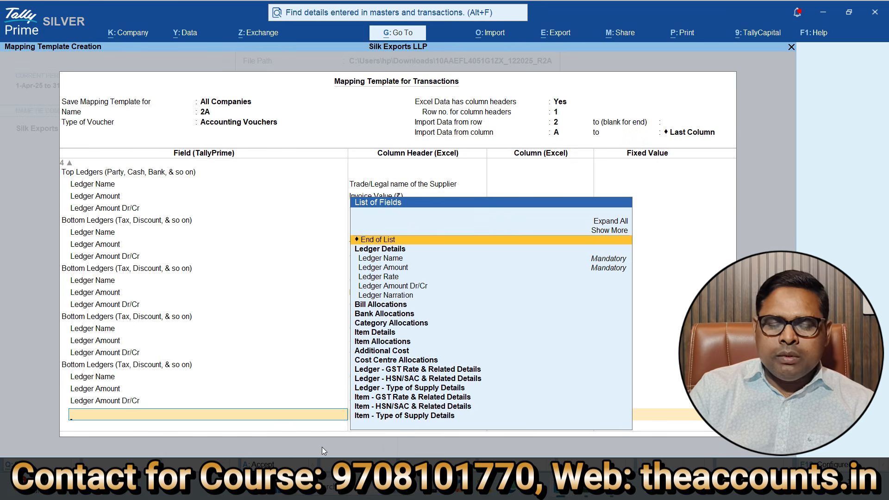
- End the last Bottom Ledgers section and the whole field list to complete the 2A mapping template
key(Return)
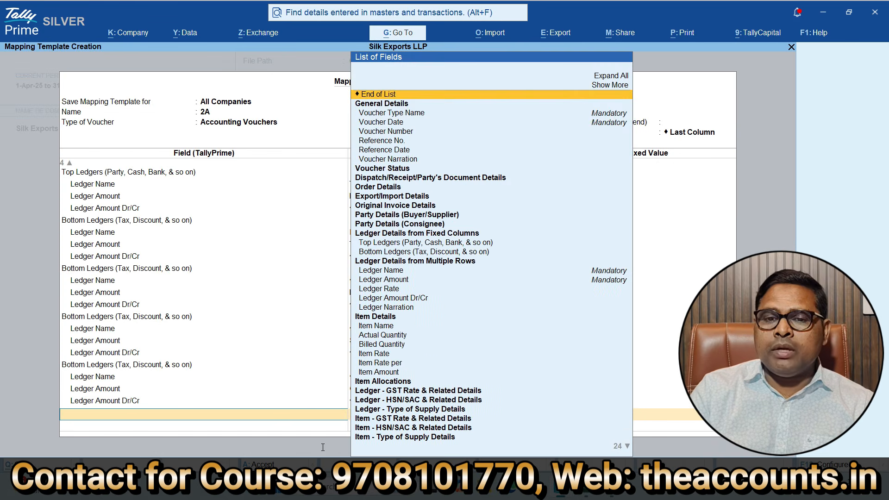
key(Return)
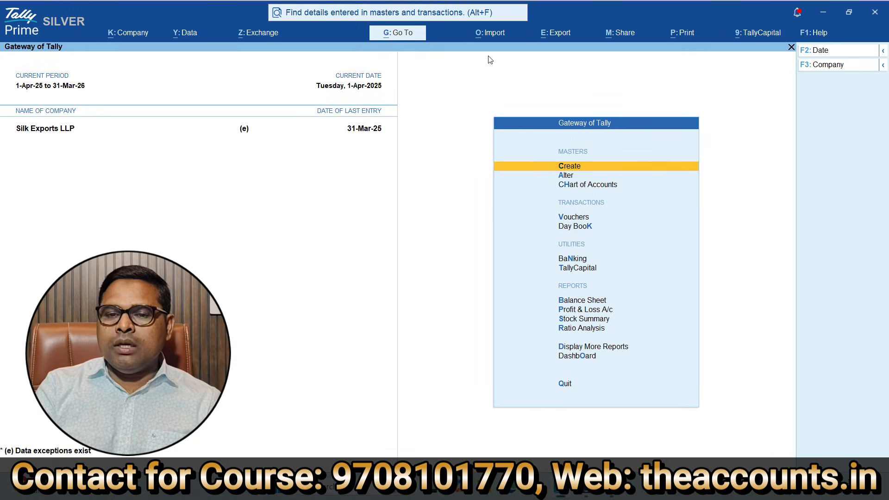
- Set up a transactions import from the R2A Excel file, using worksheet B2B (2) and mapping template 2A
click(490, 33)
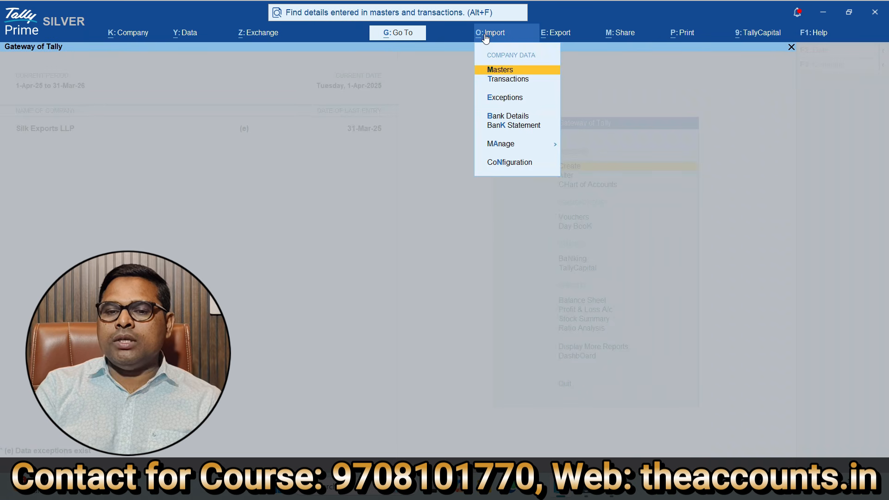
click(509, 80)
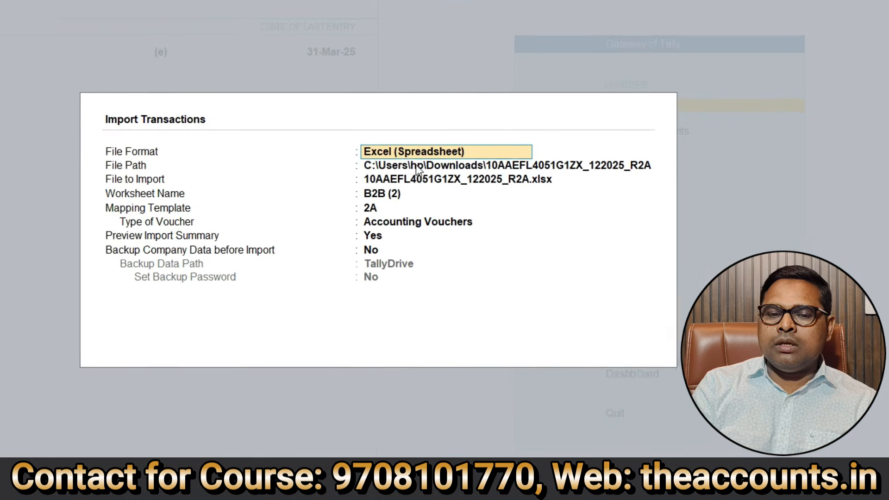
click(374, 117)
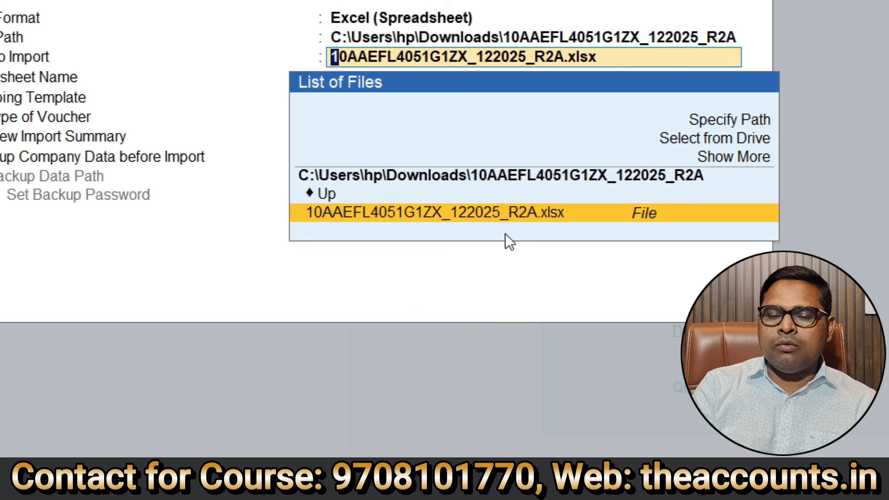
key(Return)
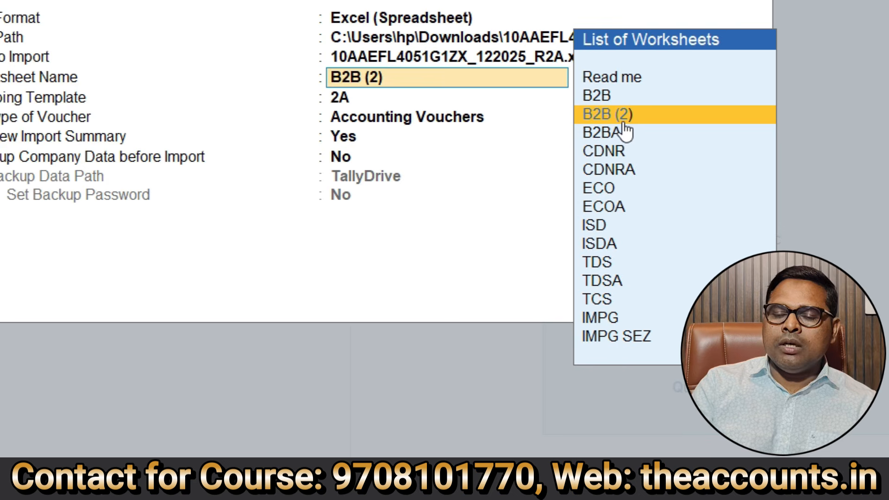
key(Return)
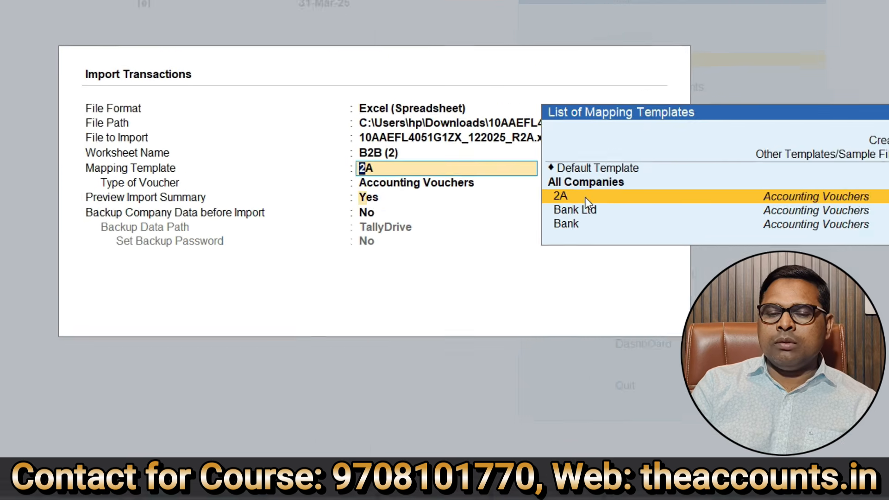
click(632, 144)
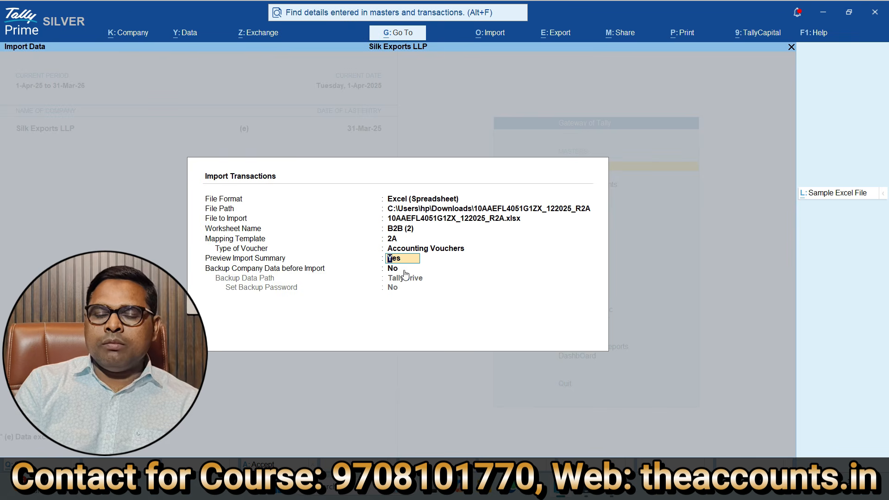
- Keep Backup Company Data before Import at No, preview the import summary, and import the accounting vouchers
click(403, 271)
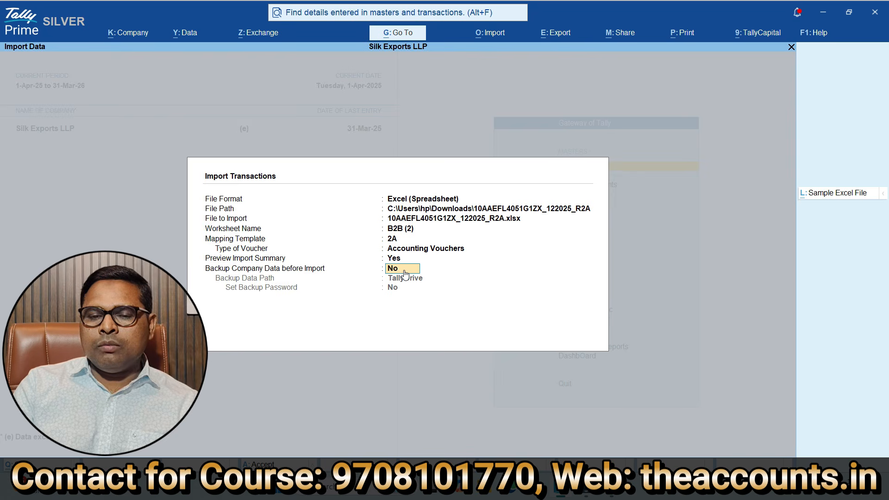
key(Return)
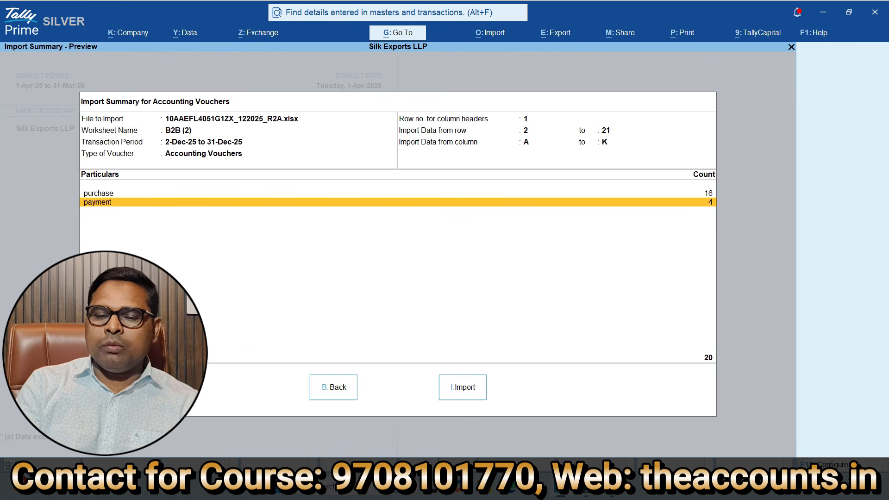
click(472, 394)
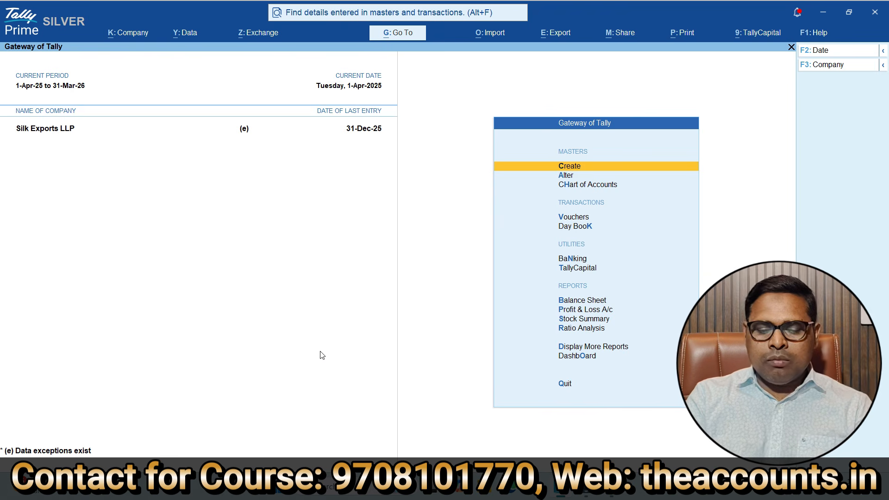
- Open the Day Book and display all entries by leaving the period's From and To dates blank
key(k)
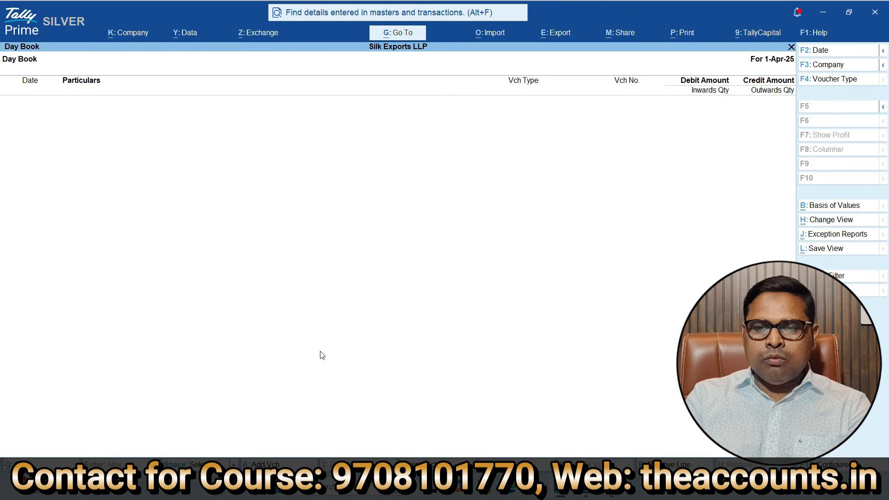
key(alt+F2)
key(space)
key(Return)
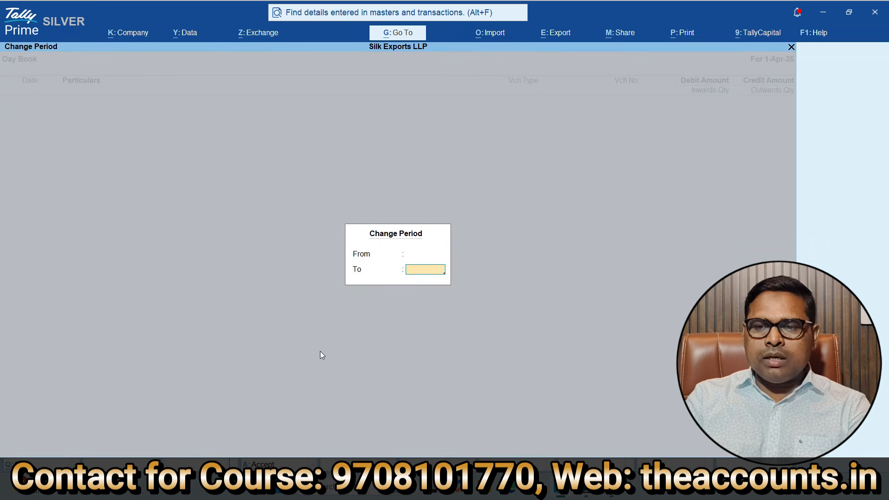
key(Return)
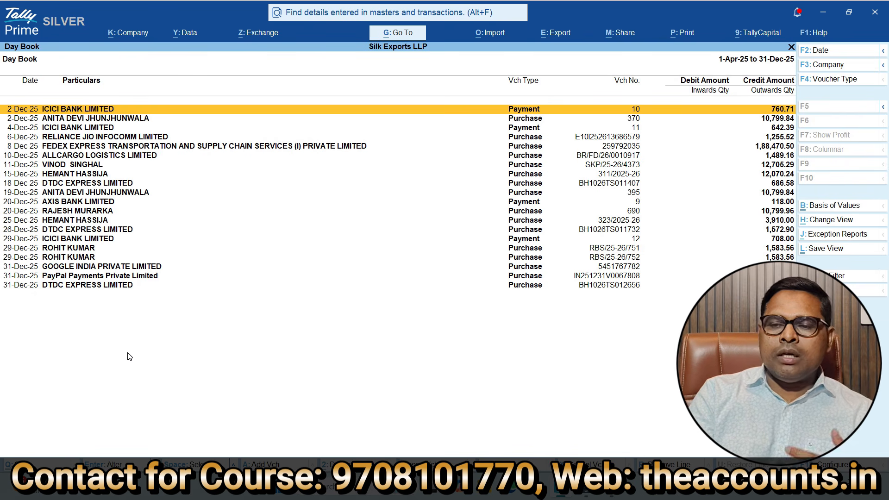
- Check the imported ICICI BANK LIMITED payment voucher of 2-Dec-25, including its narration, and return to the Day Book
double_click(65, 111)
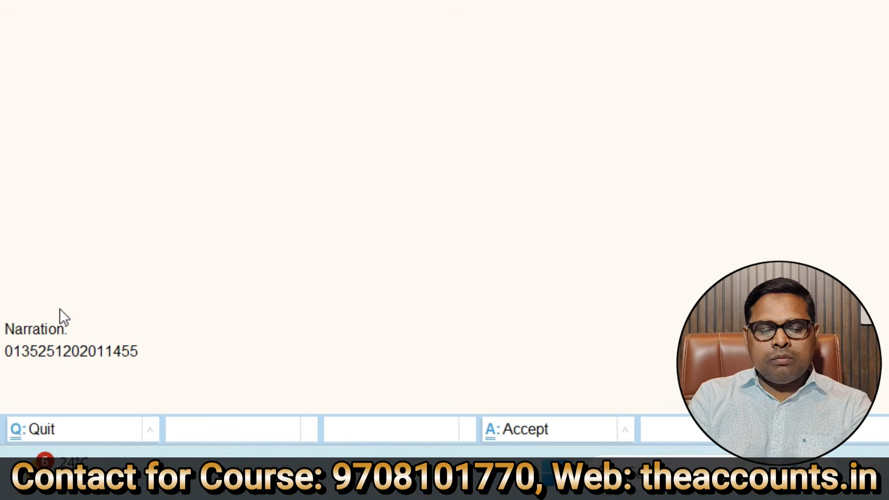
key(Escape)
key(Return)
- Open the FedEx Express purchase voucher of 8-Dec-25 to examine its ledger and tax entries
key(Down)
key(Down)
key(Down)
key(Down)
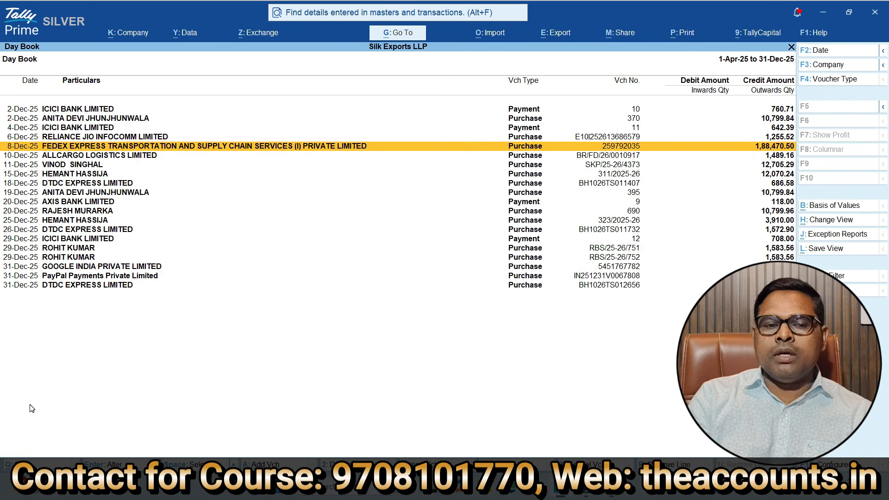
key(Return)
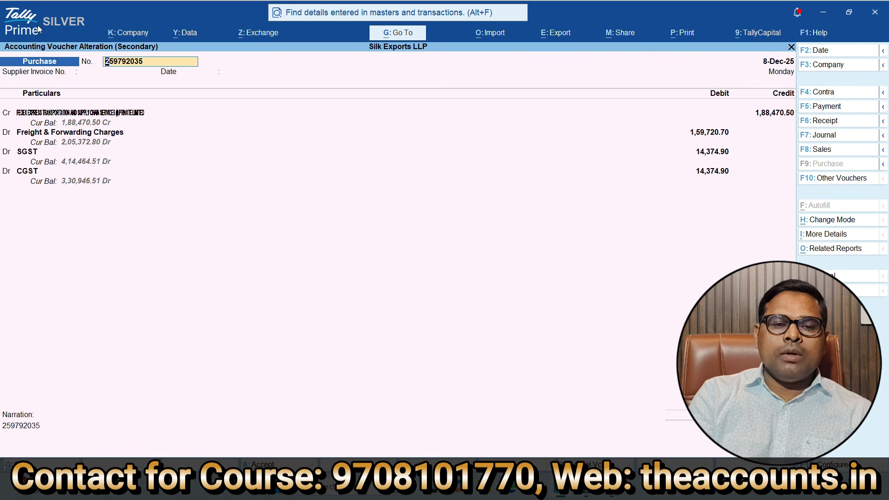